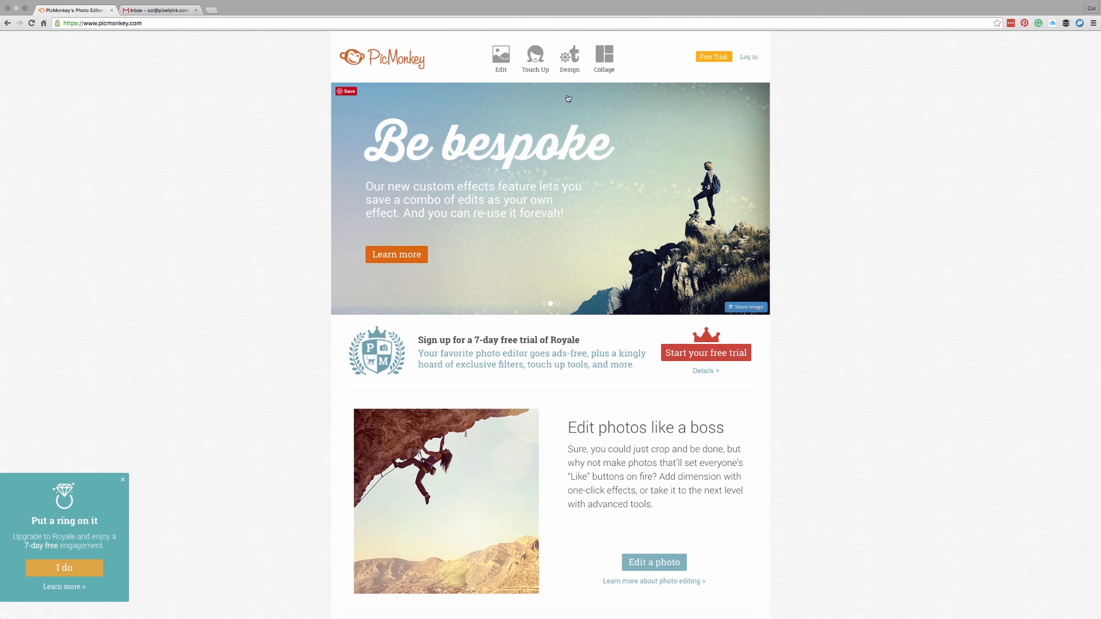
# Step: Choose a custom design size and enter 600 for the width and 200 for the height
pyautogui.moveTo(571, 68)
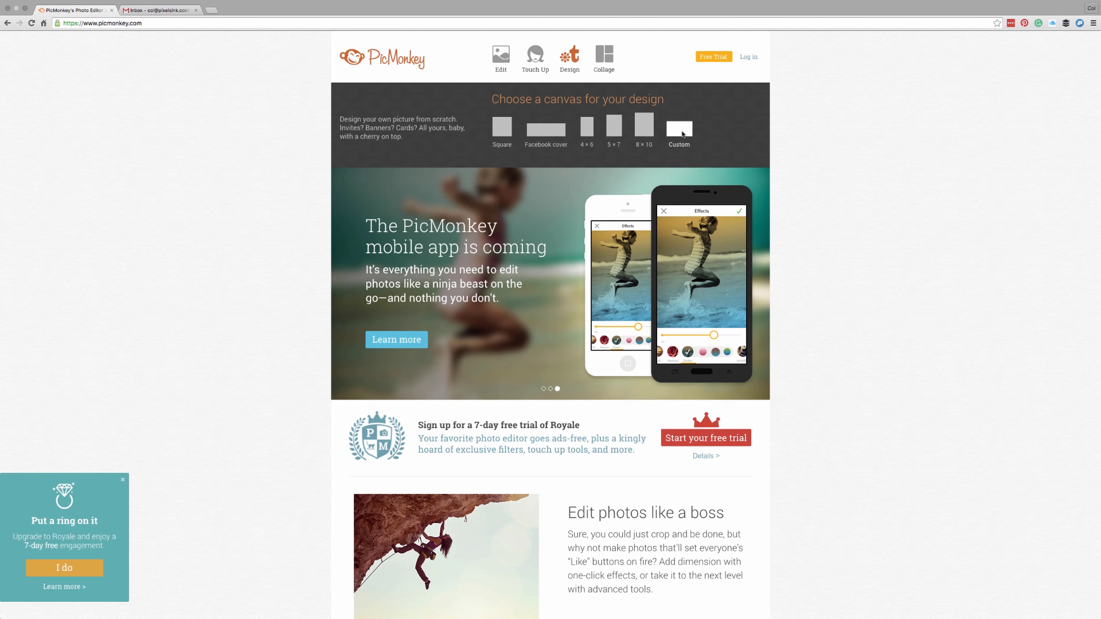
pyautogui.click(682, 134)
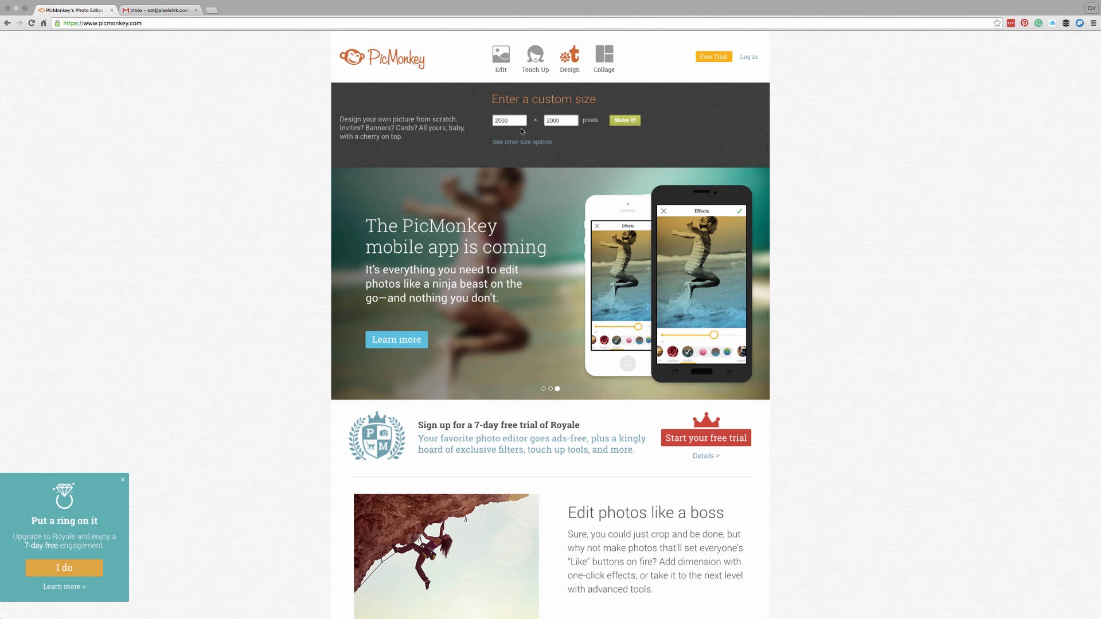
pyautogui.moveTo(516, 120); pyautogui.dragTo(484, 125)
pyautogui.write('60')
pyautogui.click(565, 122)
pyautogui.press('BackSpace')
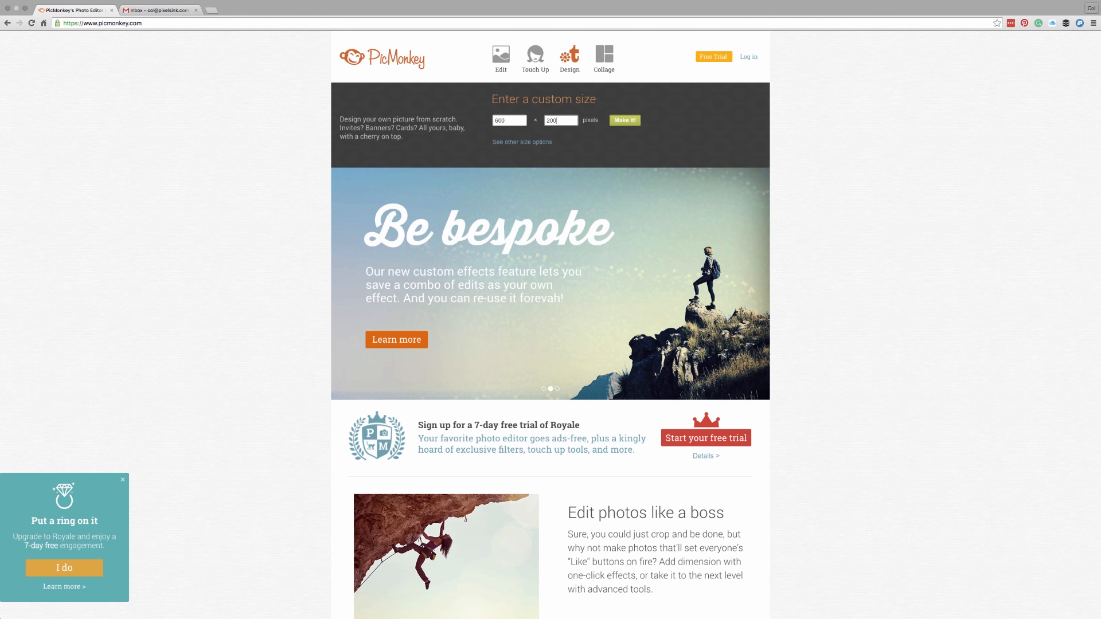
# Step: Confirm the 200 height and create the blank white canvas with Make it!
pyautogui.click(563, 124)
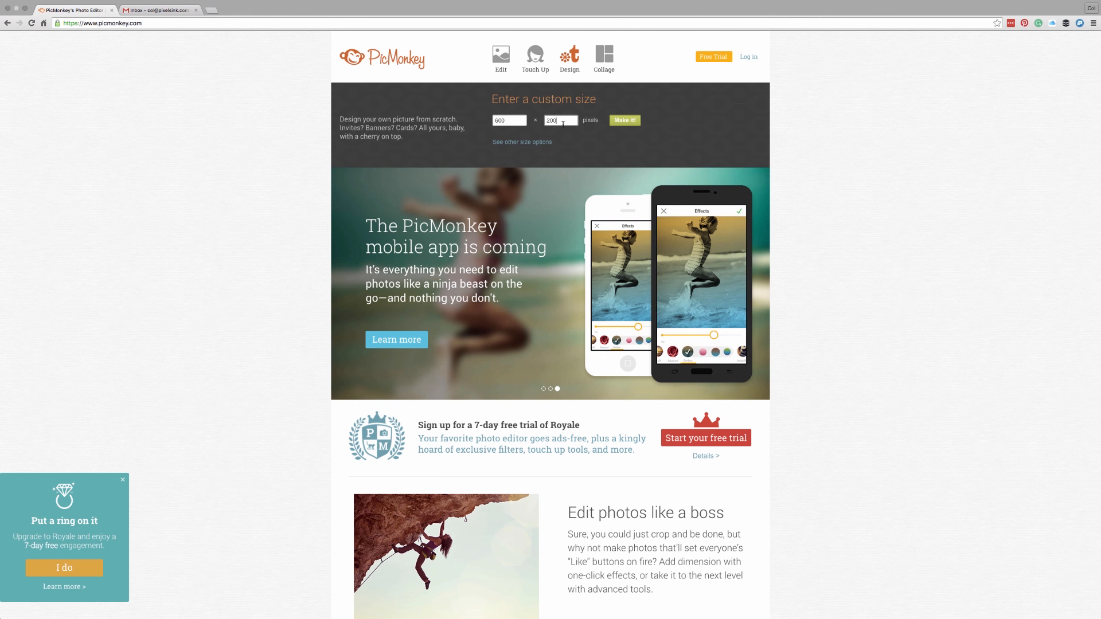
pyautogui.click(625, 121)
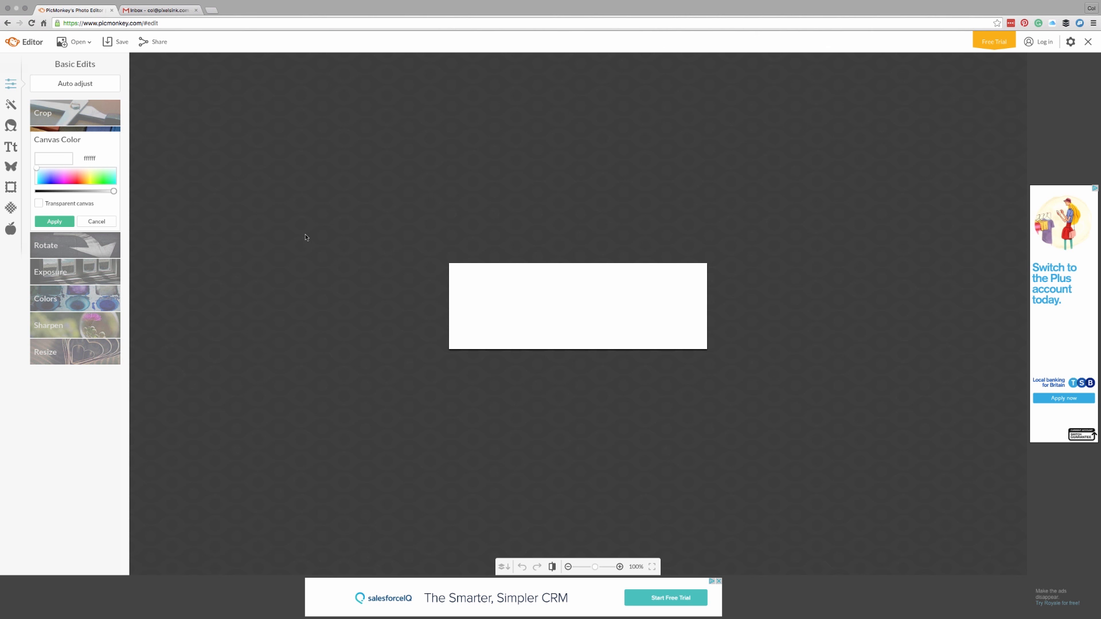
# Step: Add Logo.jpg from your own files as an overlay on the white canvas
pyautogui.click(9, 168)
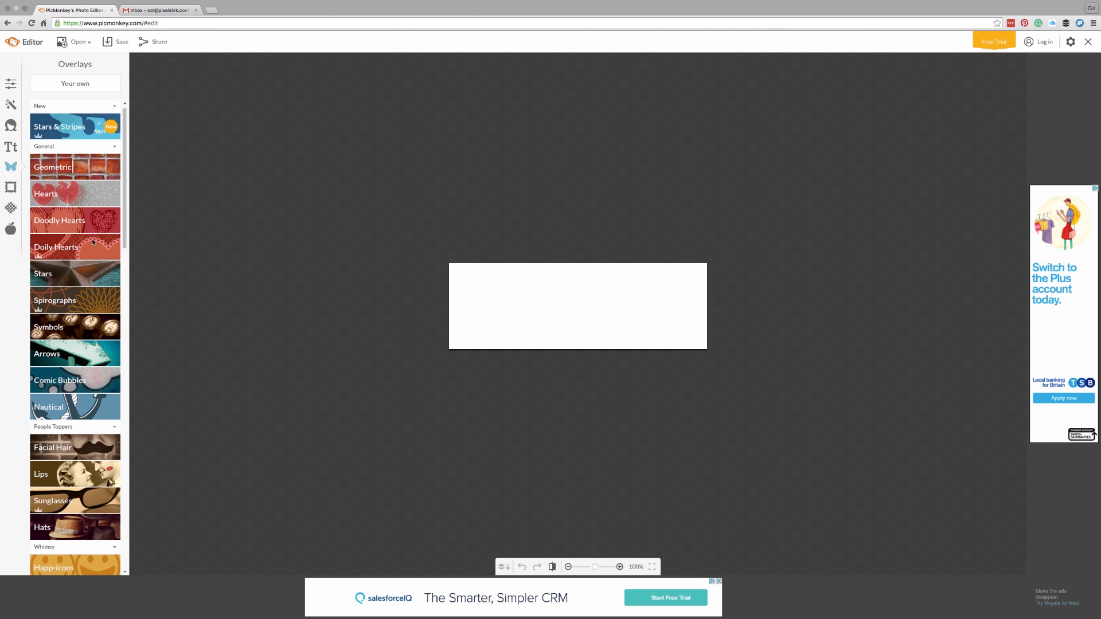
pyautogui.click(75, 84)
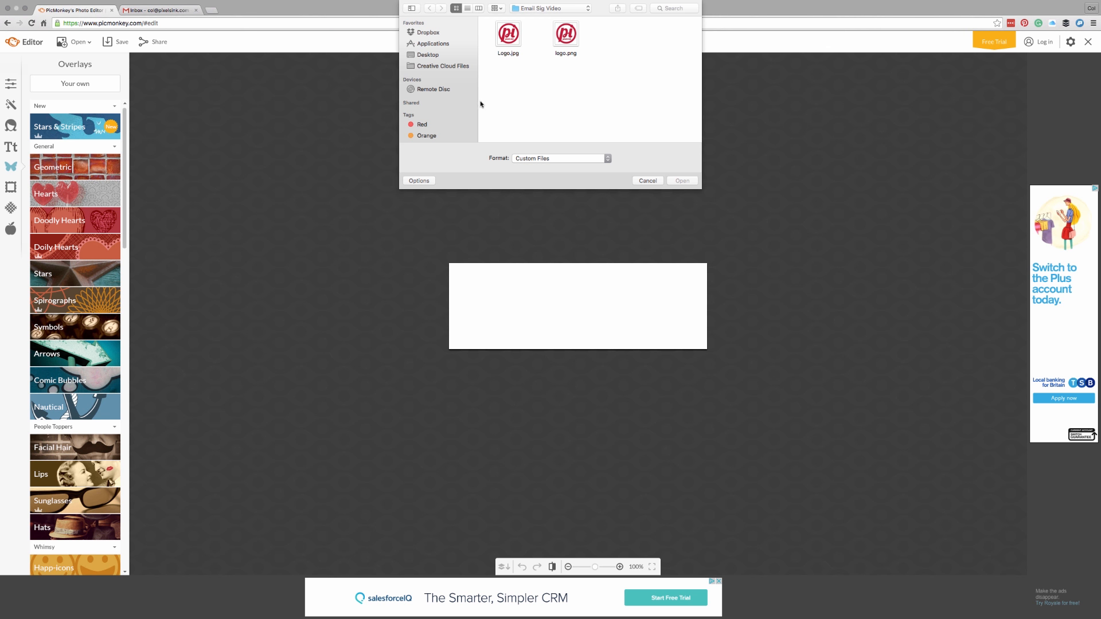
pyautogui.click(508, 36)
pyautogui.click(683, 180)
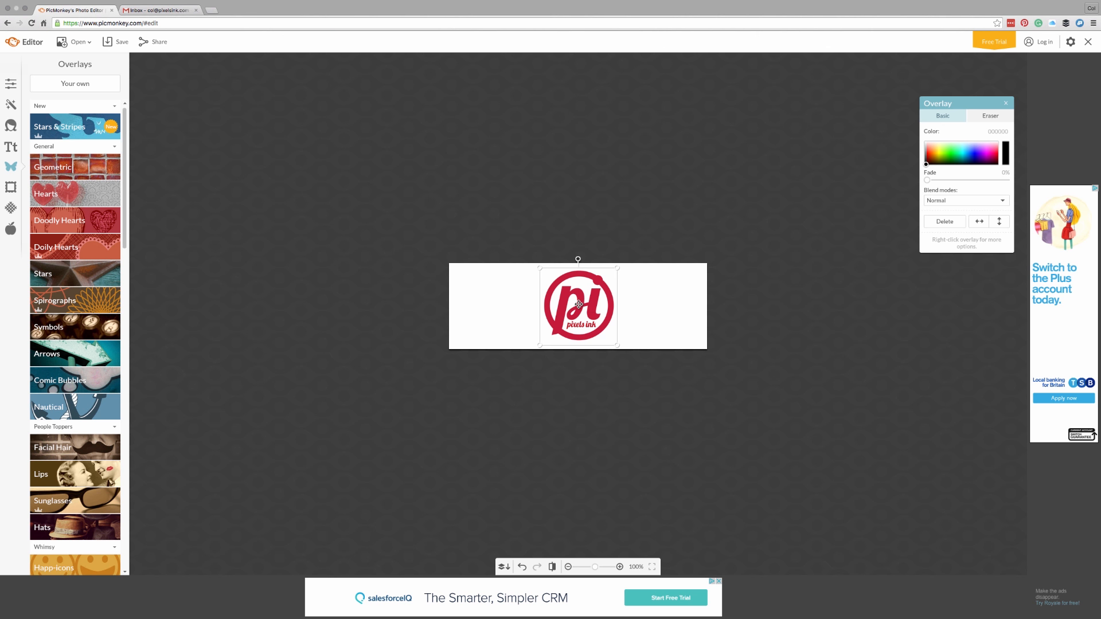
# Step: Drag the red logo overlay to the canvas's left end, then deselect it
pyautogui.moveTo(579, 305); pyautogui.dragTo(490, 304)
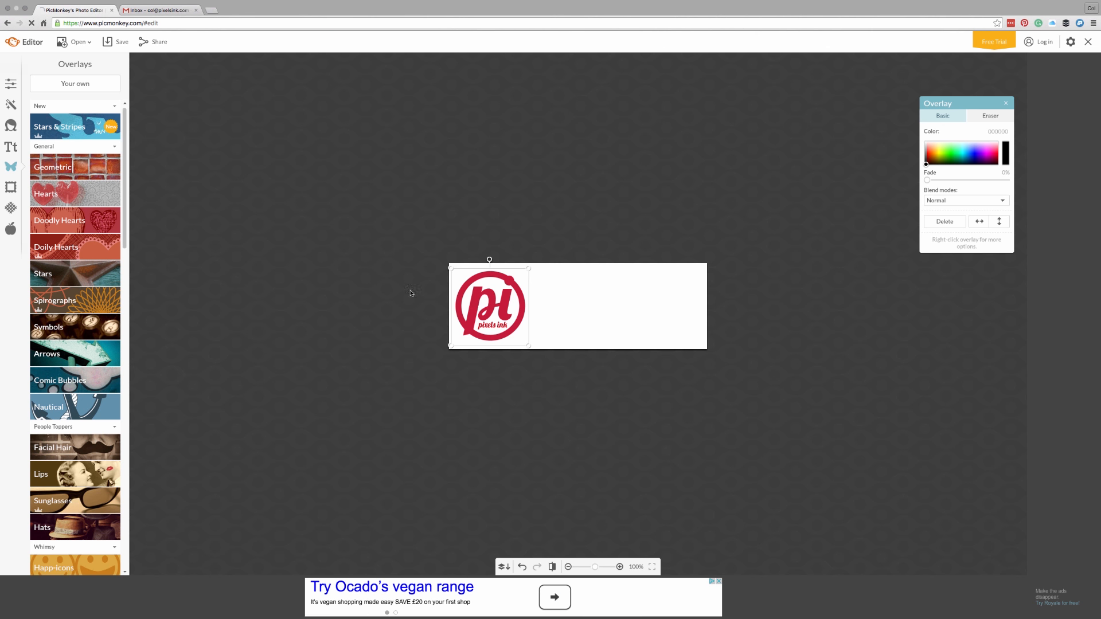
pyautogui.click(547, 304)
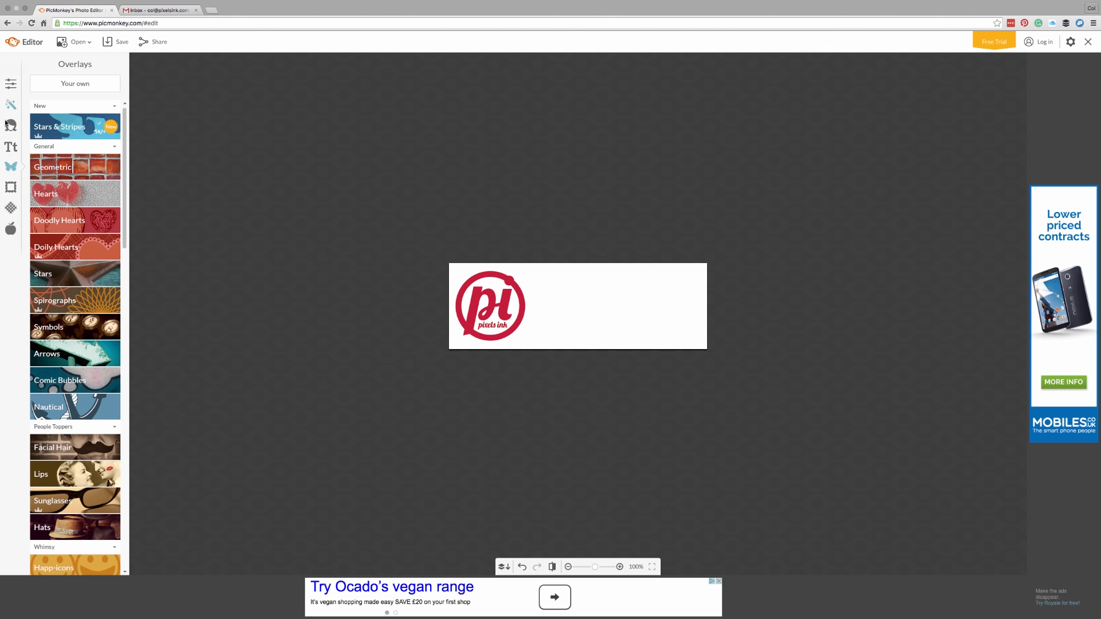
# Step: In the Text panel, scroll the font list and pick Lato
pyautogui.click(12, 150)
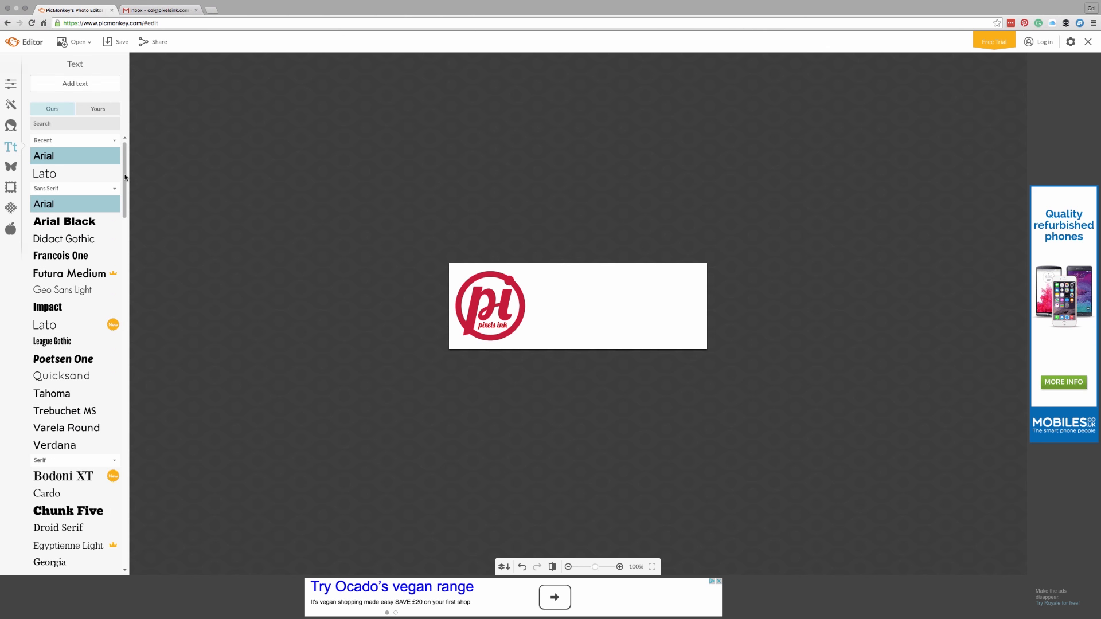
pyautogui.moveTo(126, 176); pyautogui.dragTo(120, 470)
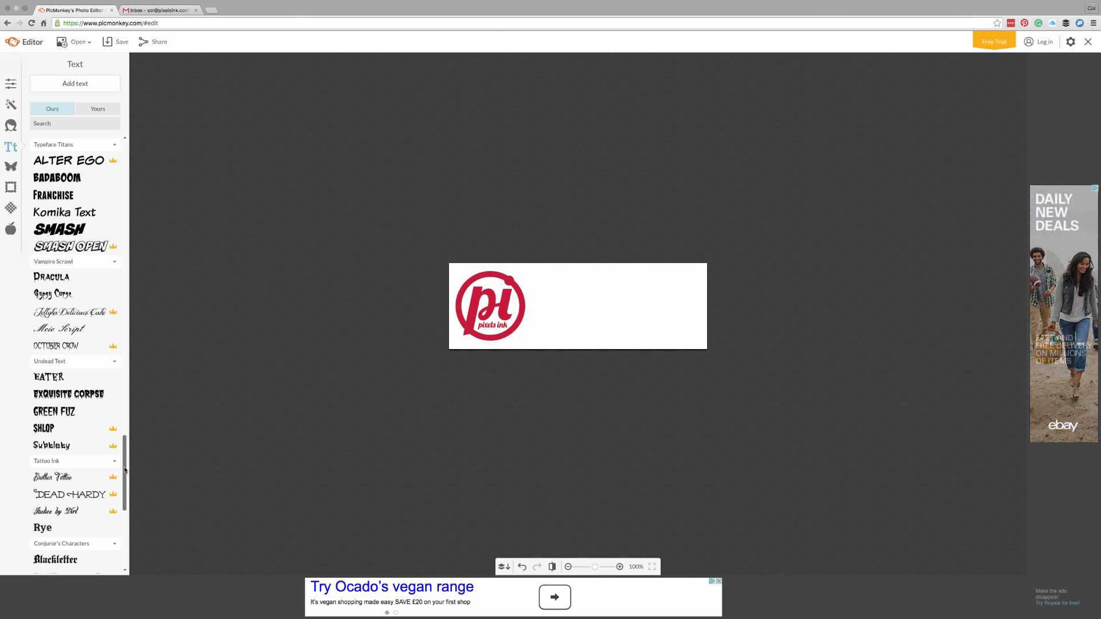
pyautogui.moveTo(123, 468); pyautogui.dragTo(128, 166)
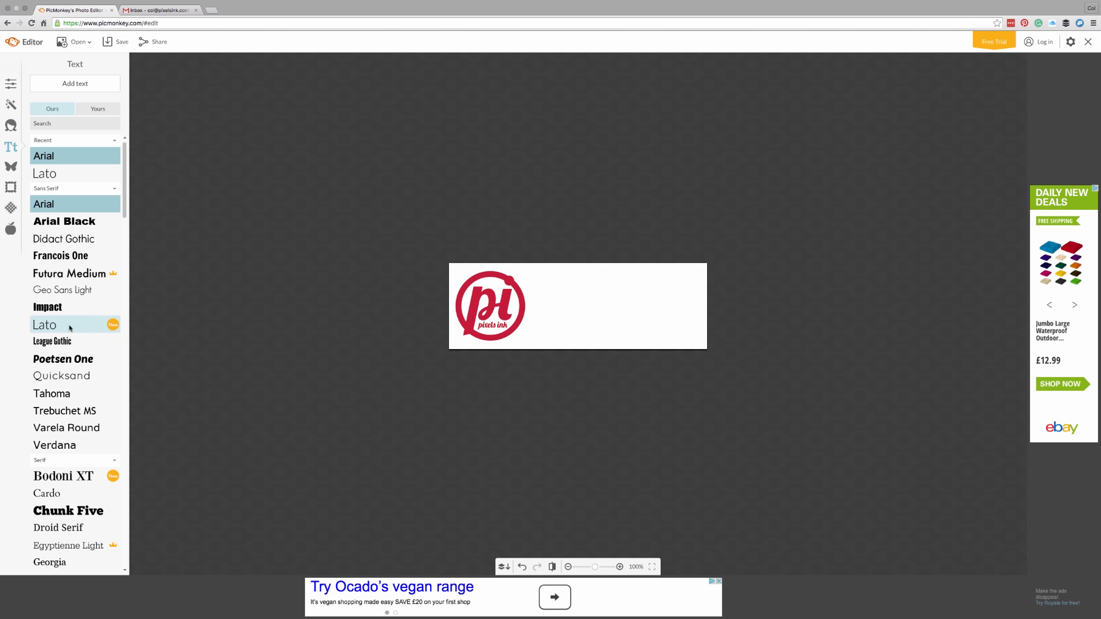
pyautogui.click(36, 326)
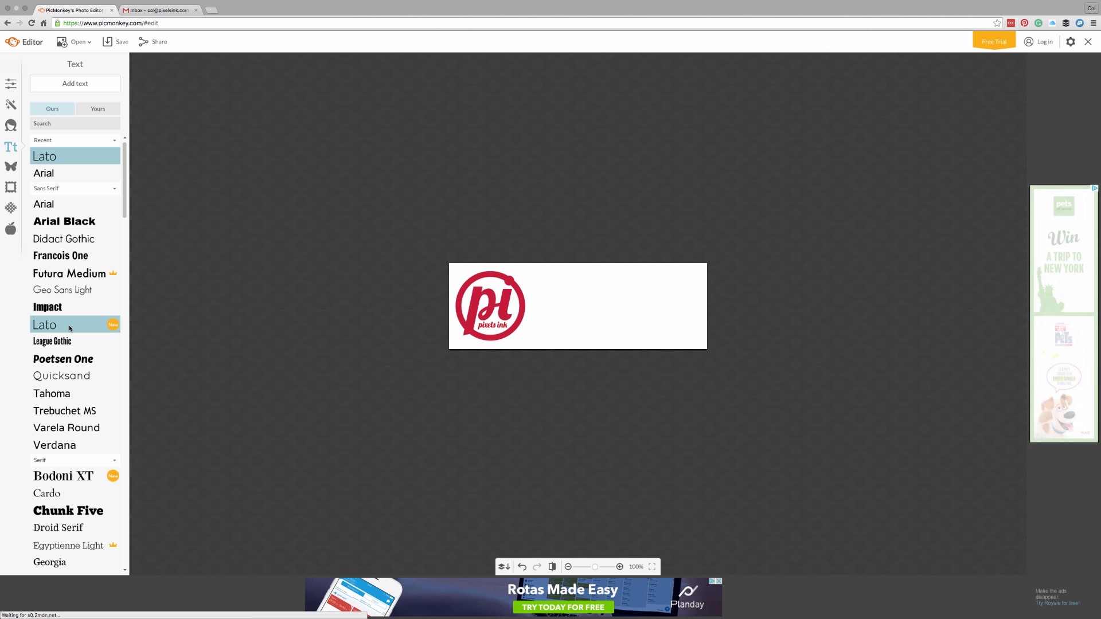
# Step: Add a text box to the right of the logo and type the person's name
pyautogui.click(78, 85)
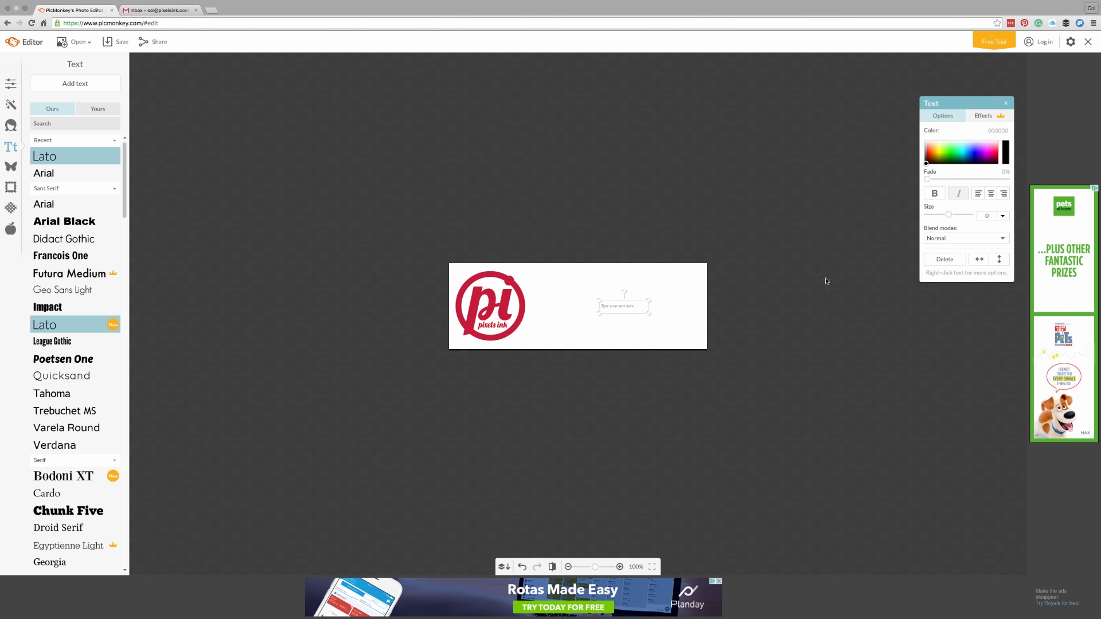
pyautogui.moveTo(966, 107); pyautogui.dragTo(862, 206)
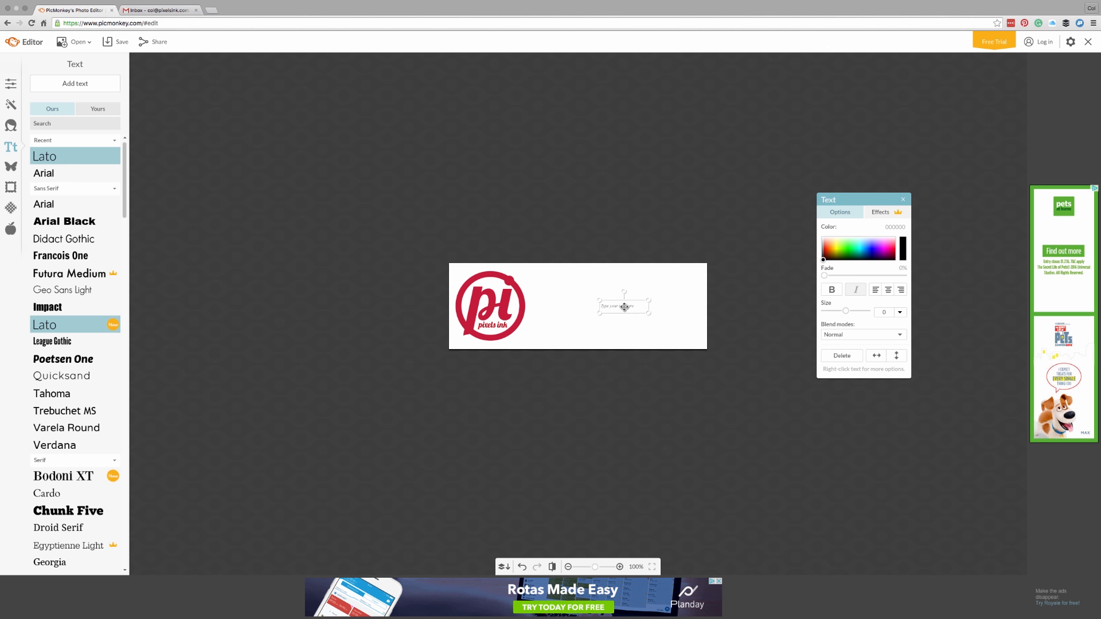
pyautogui.moveTo(624, 305); pyautogui.dragTo(593, 290)
pyautogui.write('c')
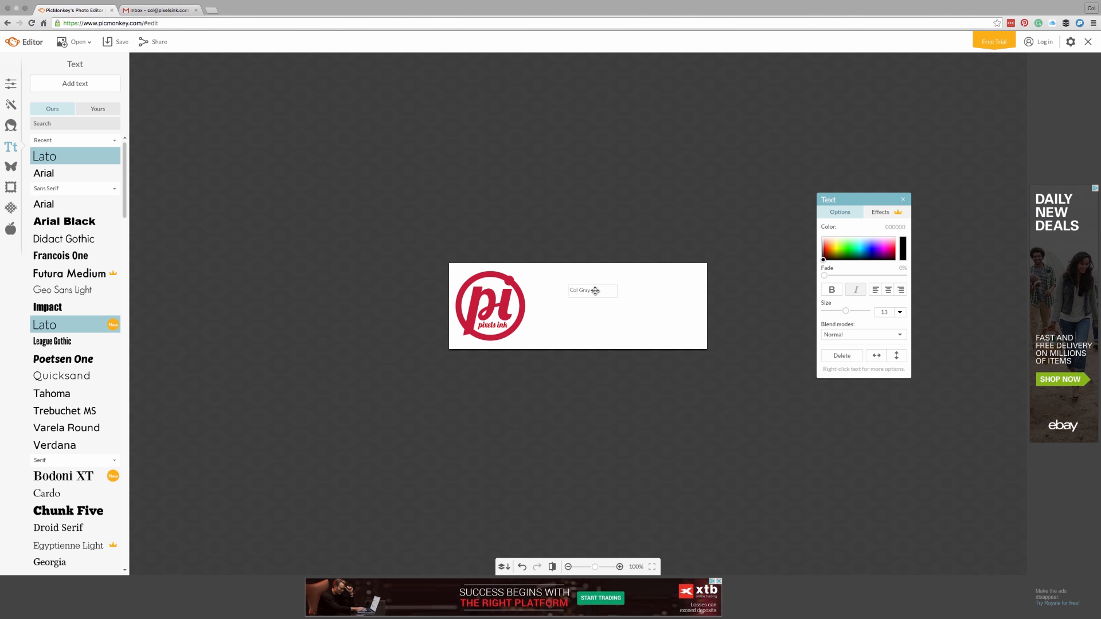
pyautogui.moveTo(591, 290); pyautogui.dragTo(560, 290)
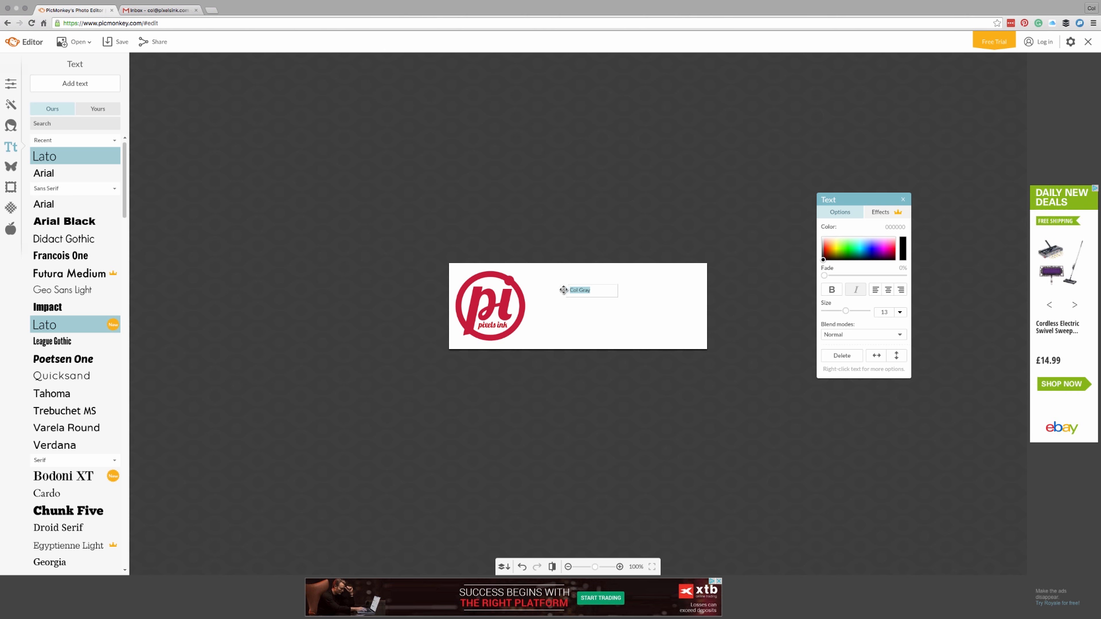
# Step: Make the name bold at text size 24
pyautogui.click(901, 313)
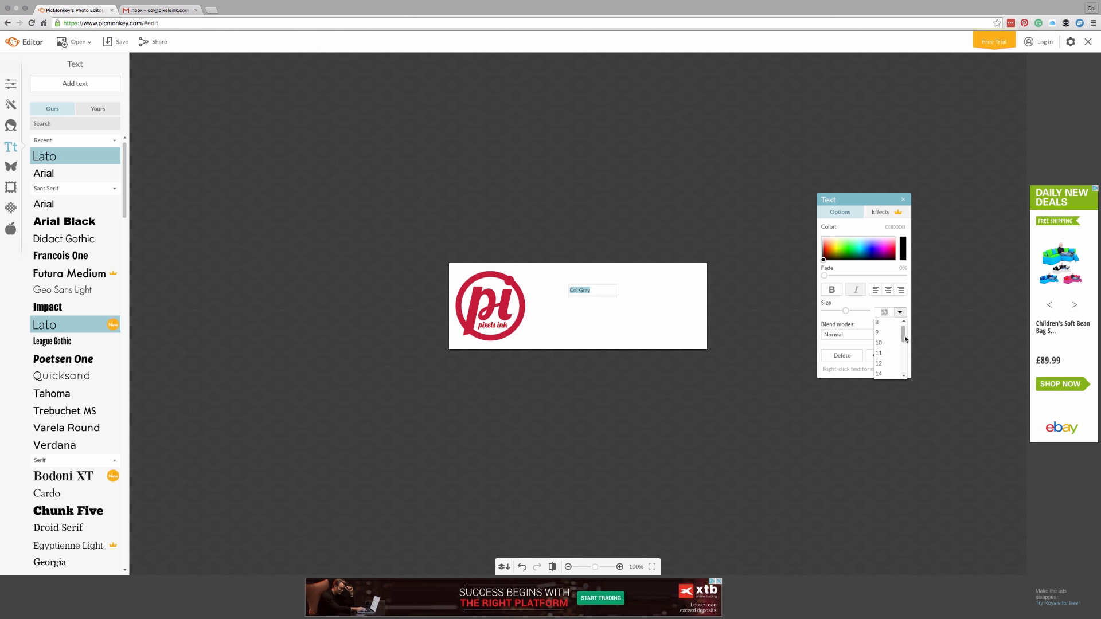
pyautogui.moveTo(903, 340); pyautogui.dragTo(903, 354)
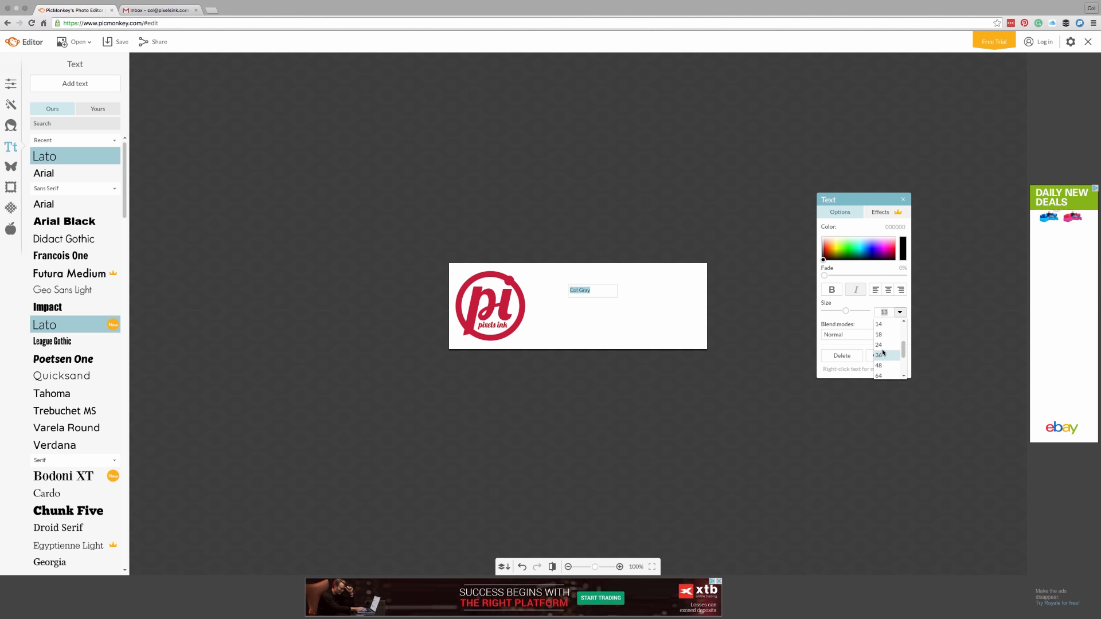
pyautogui.click(882, 348)
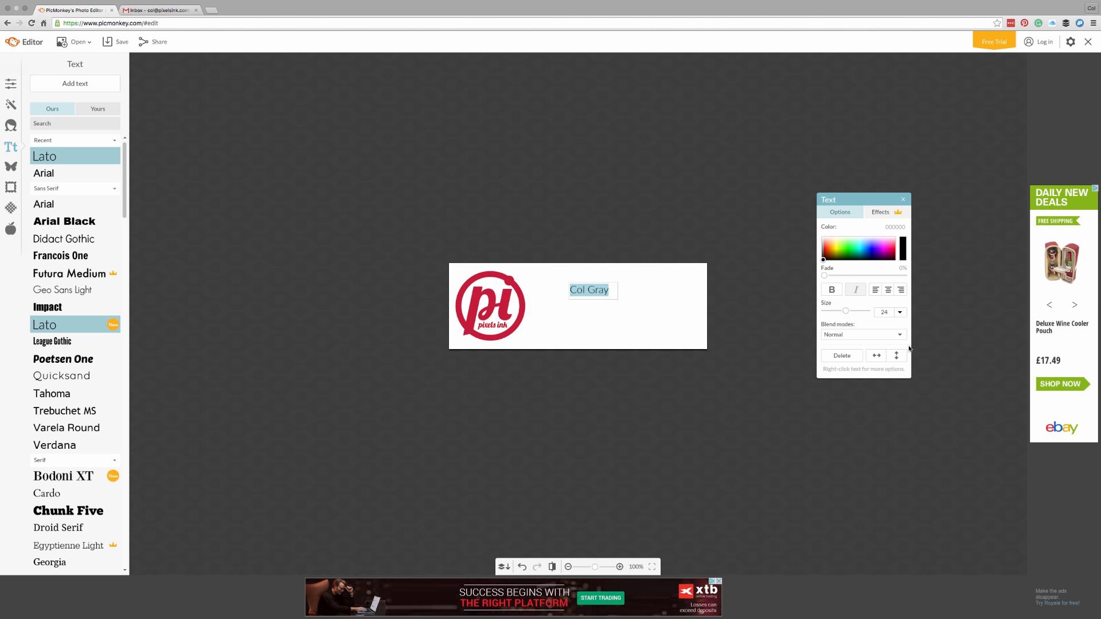
pyautogui.click(833, 291)
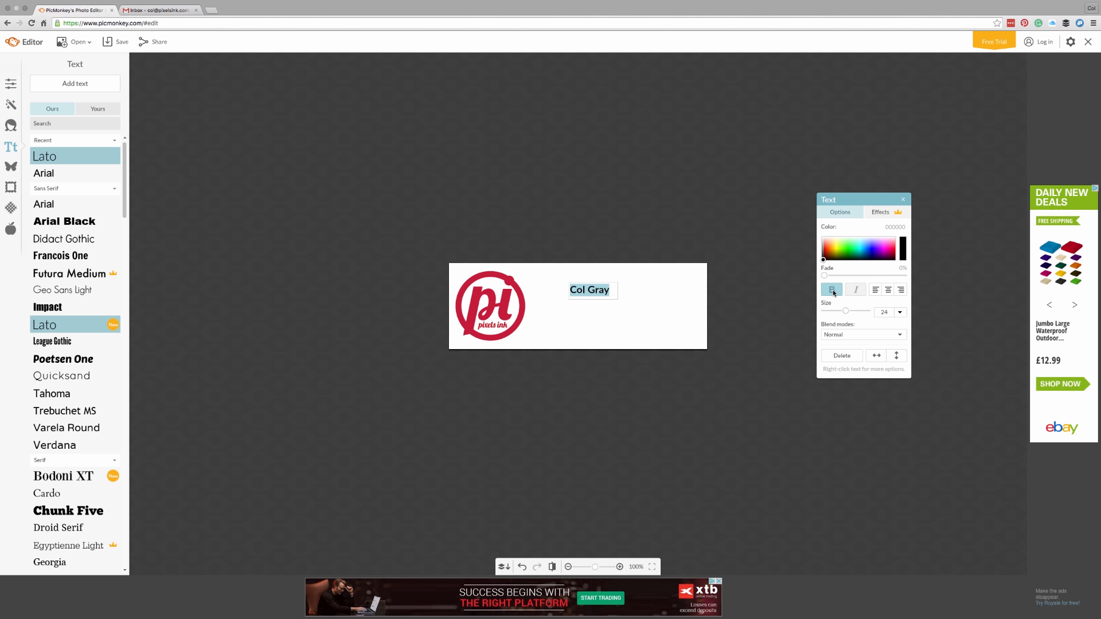
pyautogui.click(630, 294)
# Step: Move the name up, bold it, add a 'Head Honcho' second line, and widen the text box
pyautogui.moveTo(594, 293); pyautogui.dragTo(568, 281)
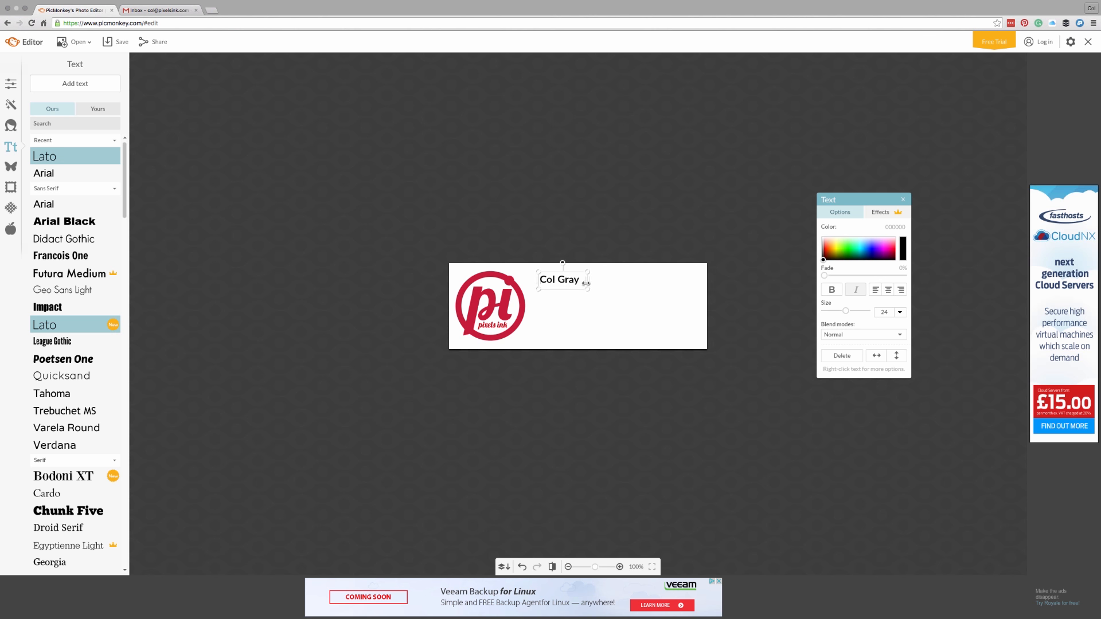
pyautogui.press('super+b')
pyautogui.press('Return')
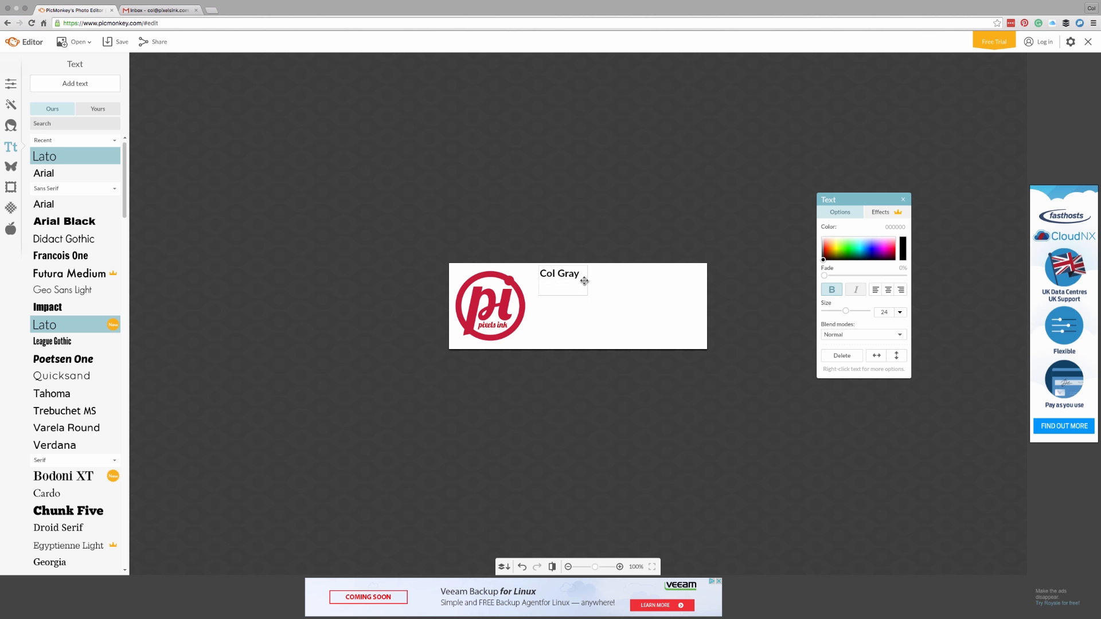
pyautogui.write('sdsds')
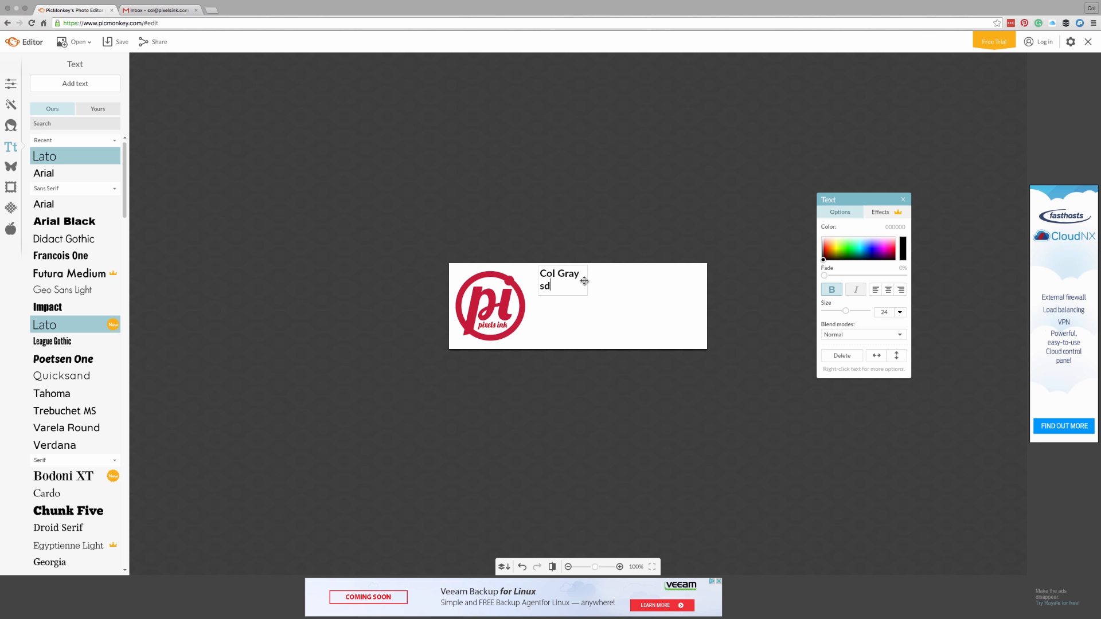
pyautogui.press('BackSpace')
pyautogui.press('BackSpace')
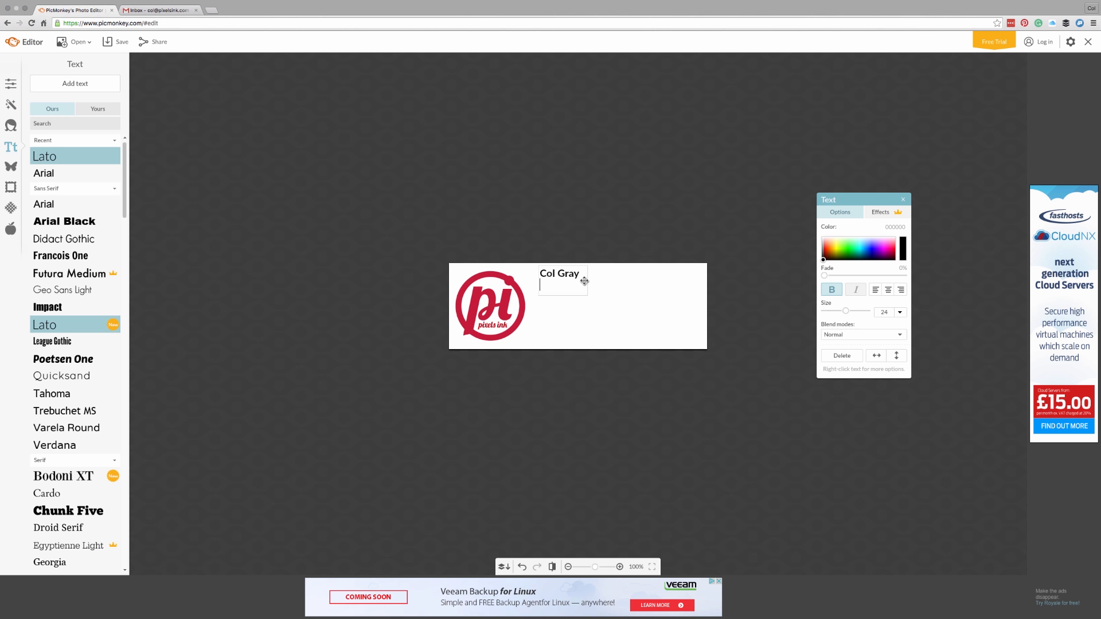
pyautogui.write('Head Honcho')
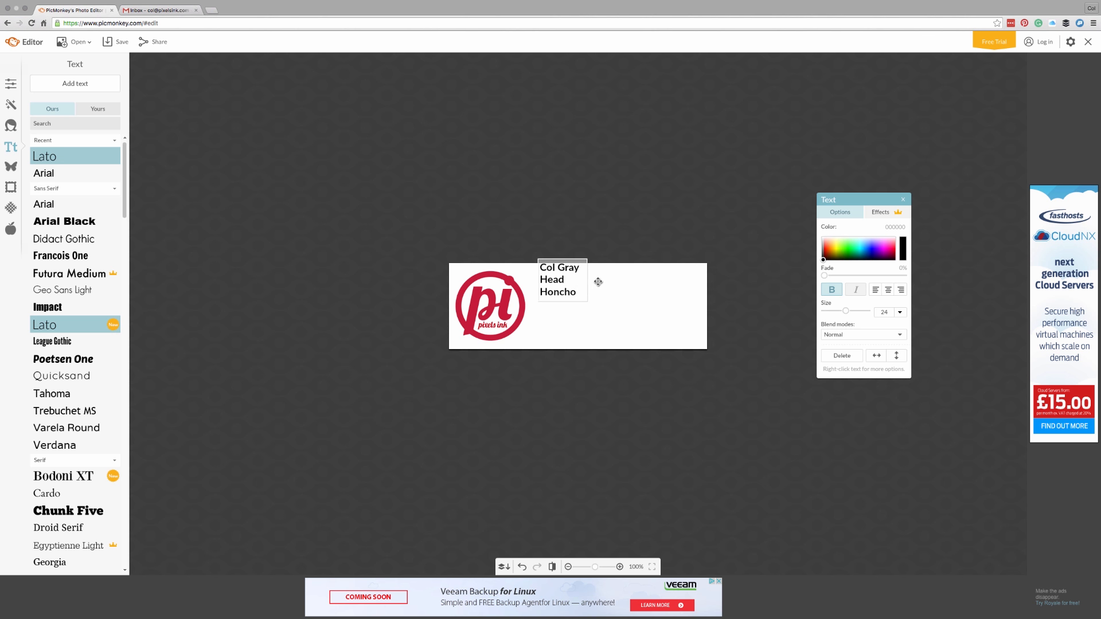
pyautogui.click(598, 282)
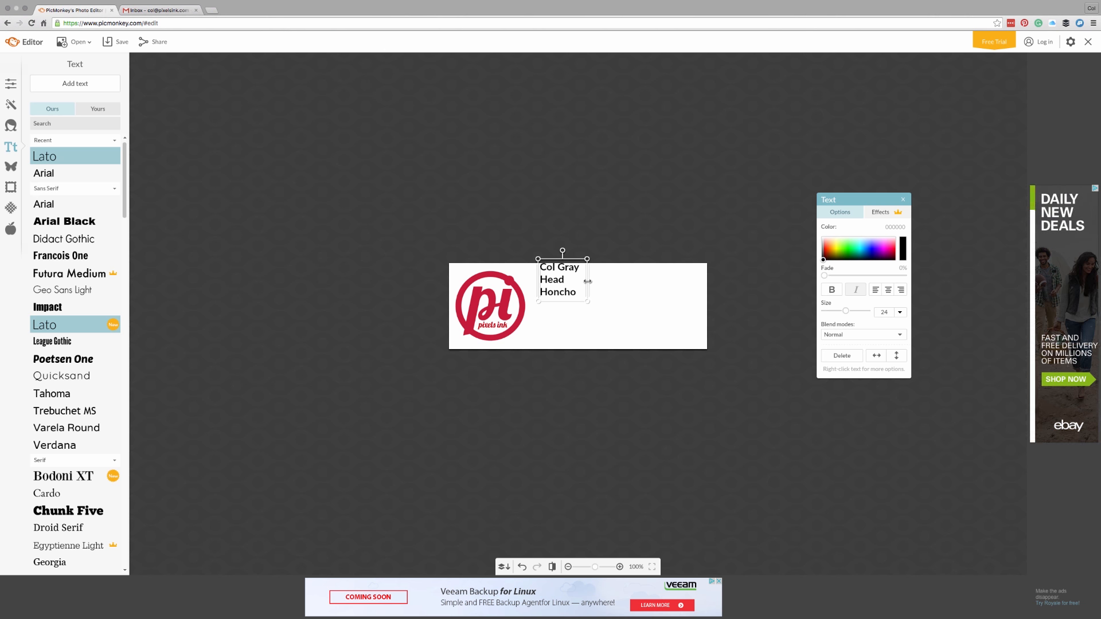
pyautogui.moveTo(587, 281); pyautogui.dragTo(643, 288)
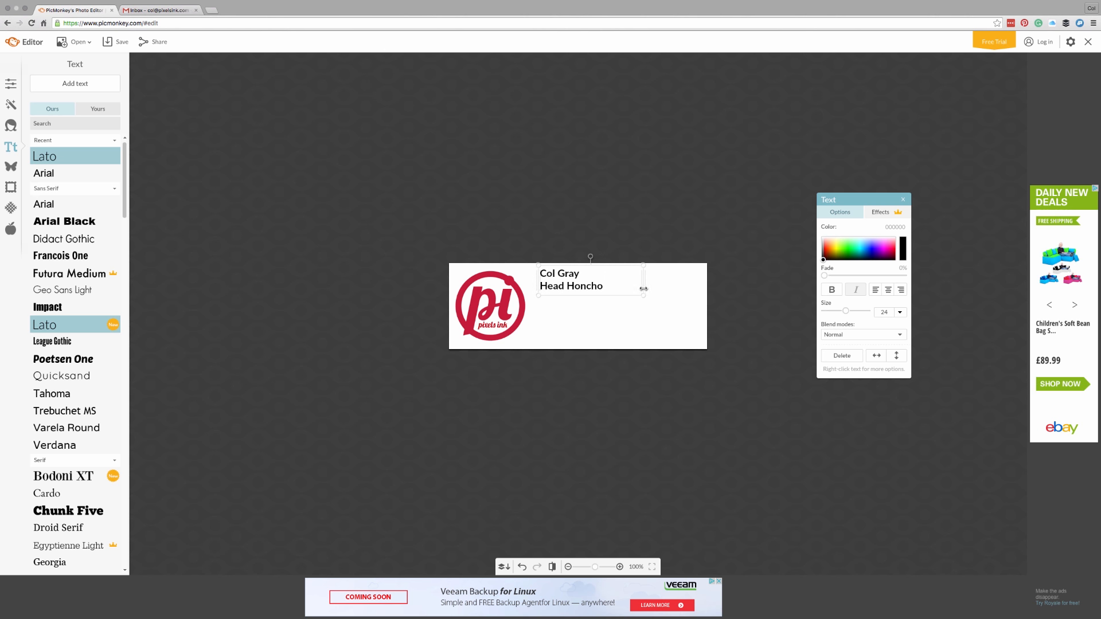
# Step: Change the Head Honcho title to text size 18
pyautogui.doubleClick(600, 286)
pyautogui.click(600, 286)
pyautogui.doubleClick(600, 286)
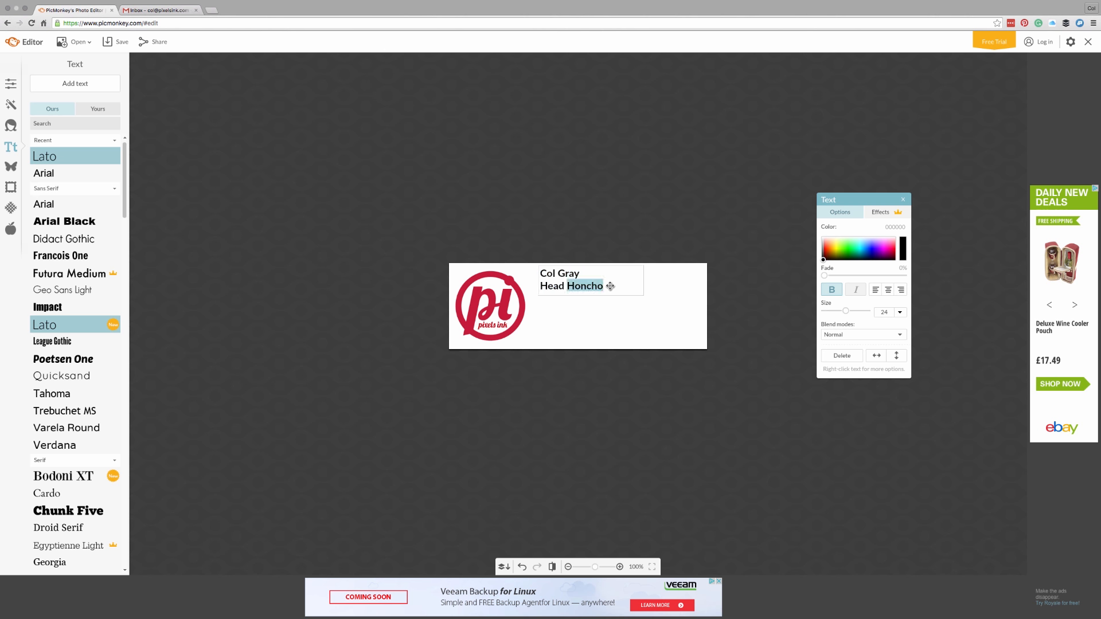
pyautogui.click(608, 286)
pyautogui.moveTo(609, 286); pyautogui.dragTo(534, 287)
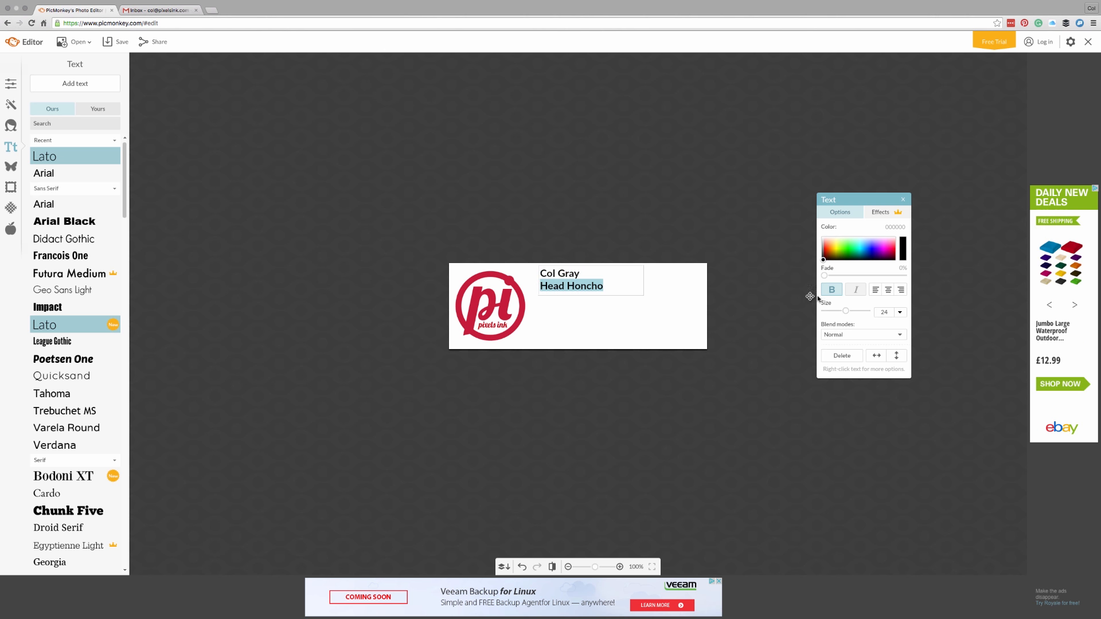
pyautogui.click(899, 312)
pyautogui.moveTo(906, 353); pyautogui.dragTo(904, 339)
pyautogui.click(887, 341)
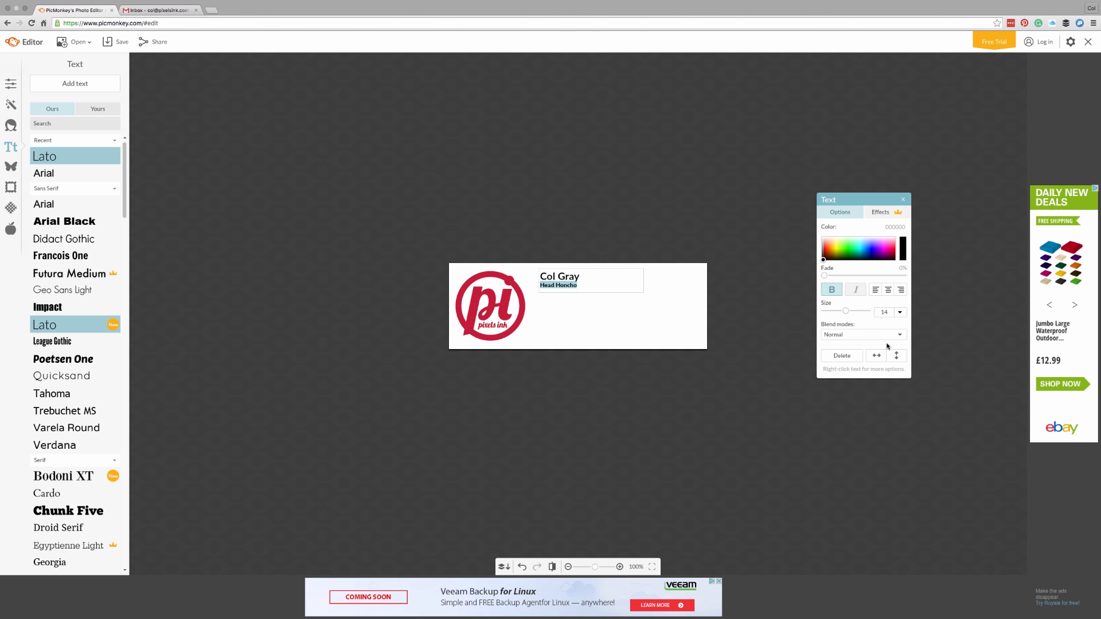
pyautogui.click(900, 312)
pyautogui.click(886, 337)
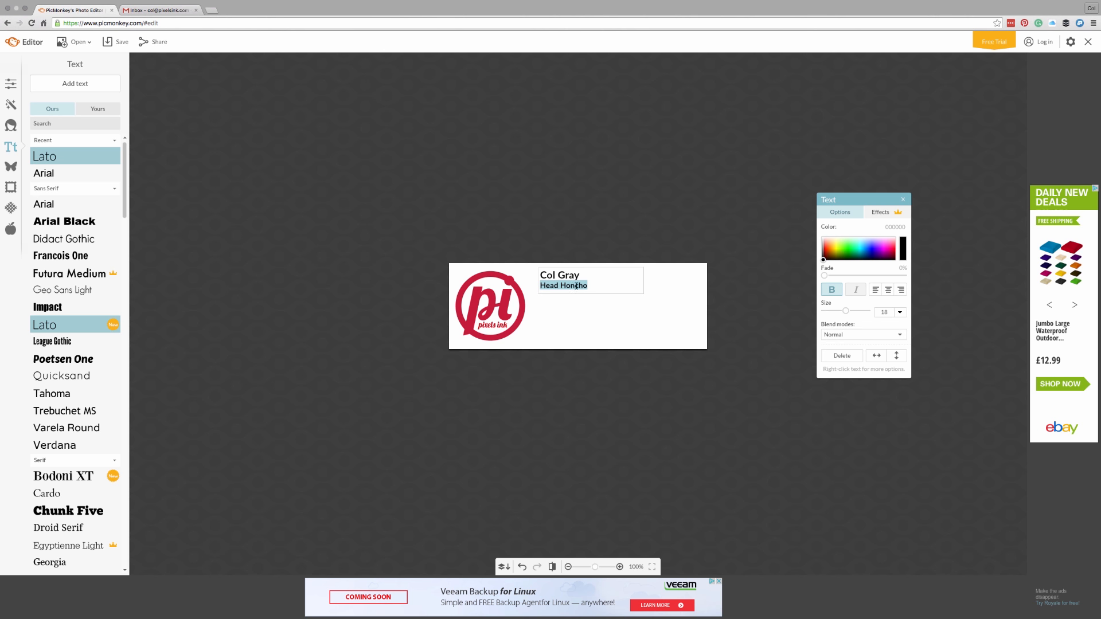
# Step: Remove bold from Head Honcho and start a new line beneath it
pyautogui.click(595, 286)
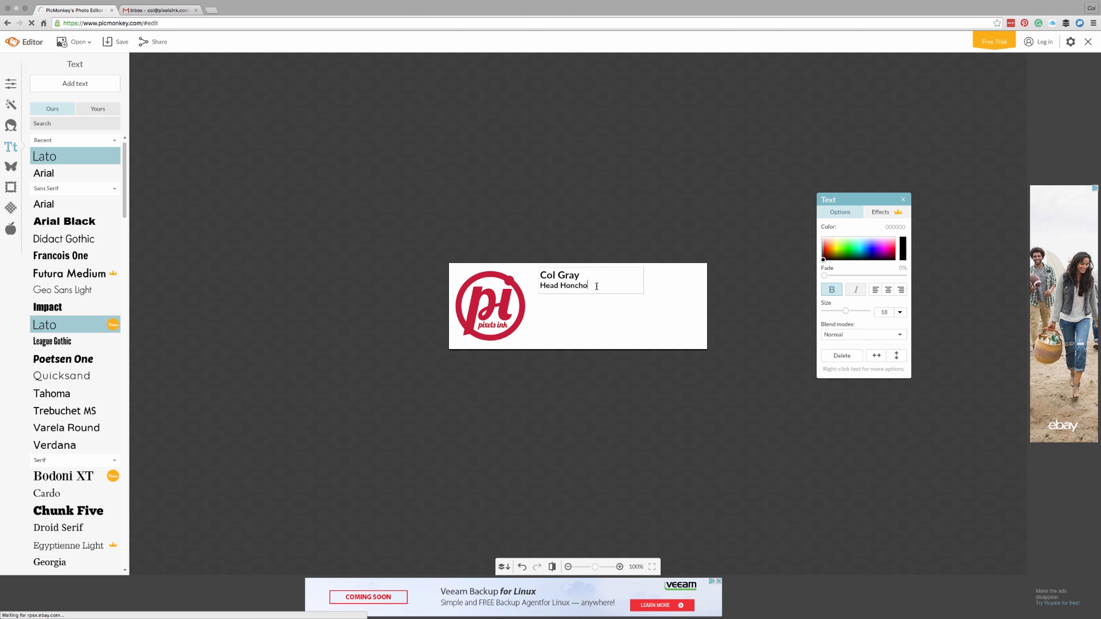
pyautogui.tripleClick(597, 286)
pyautogui.click(831, 289)
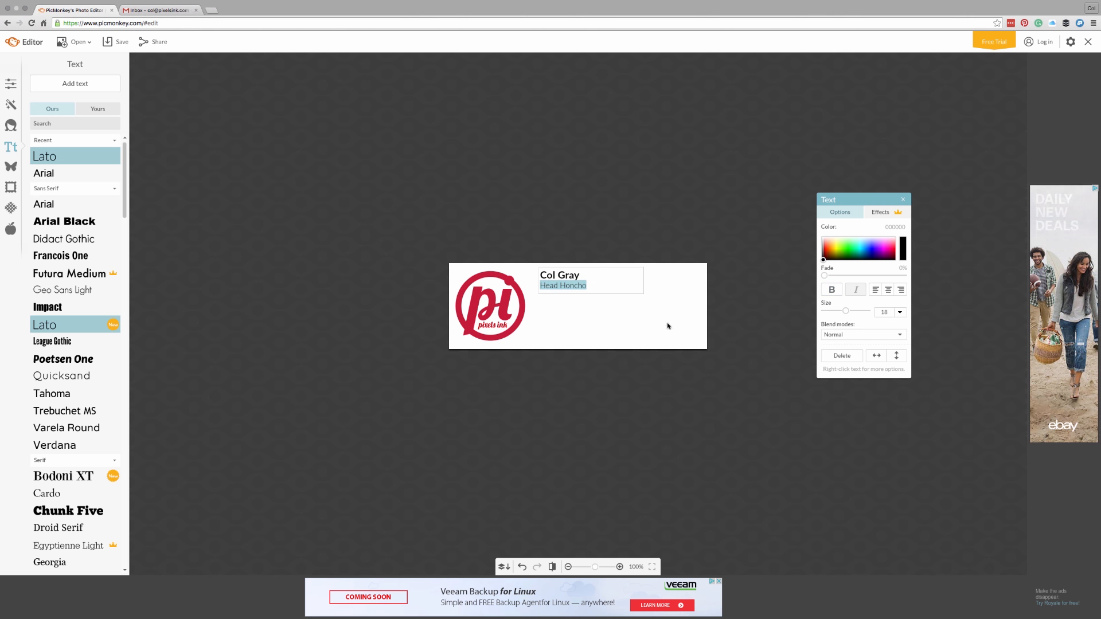
pyautogui.click(614, 286)
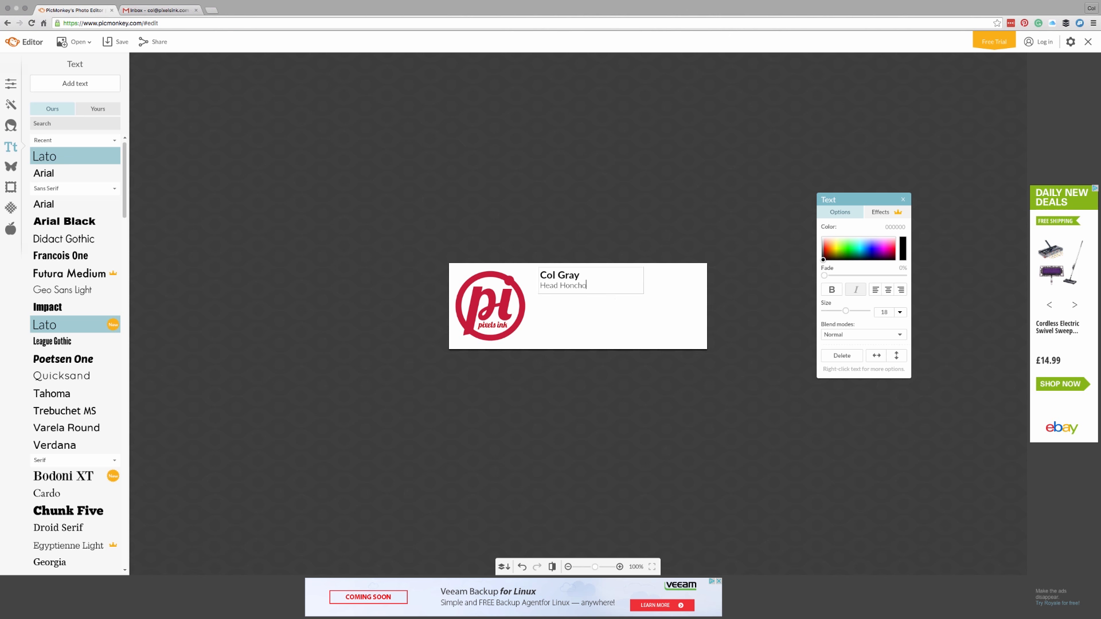
pyautogui.press('Return')
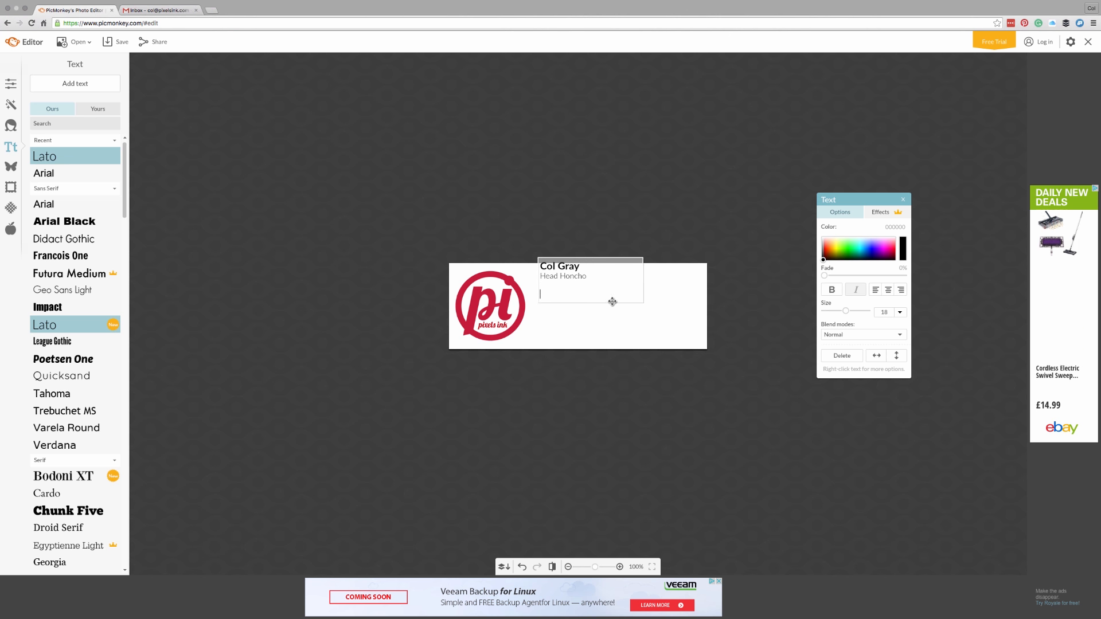
# Step: Move the name and title block down on the canvas, ready to type on the blank line
pyautogui.click(610, 296)
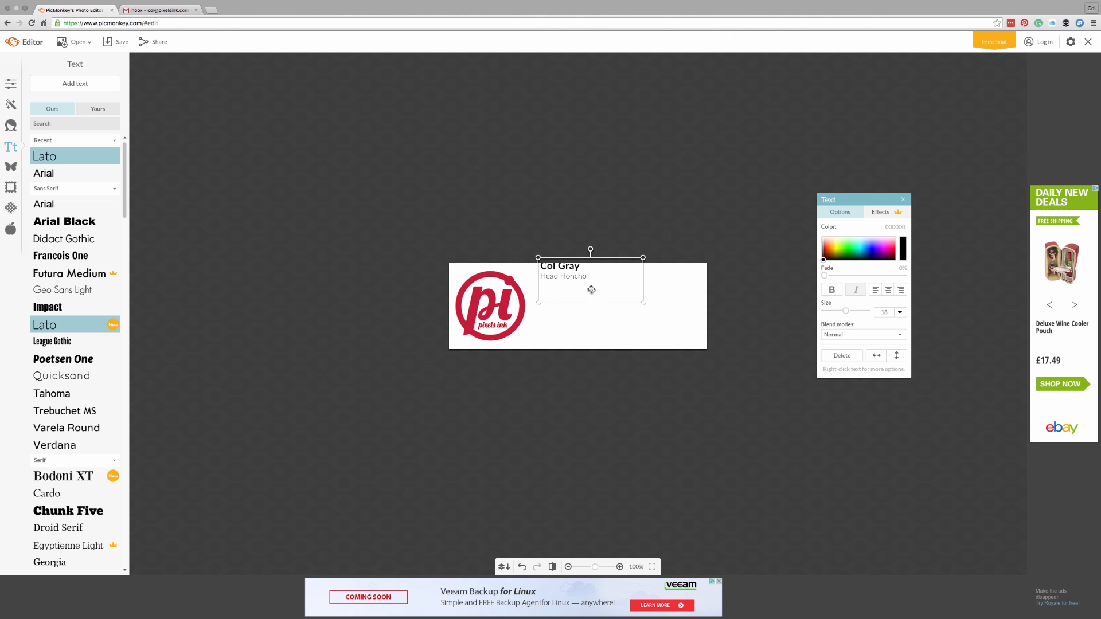
pyautogui.moveTo(590, 290); pyautogui.dragTo(590, 305)
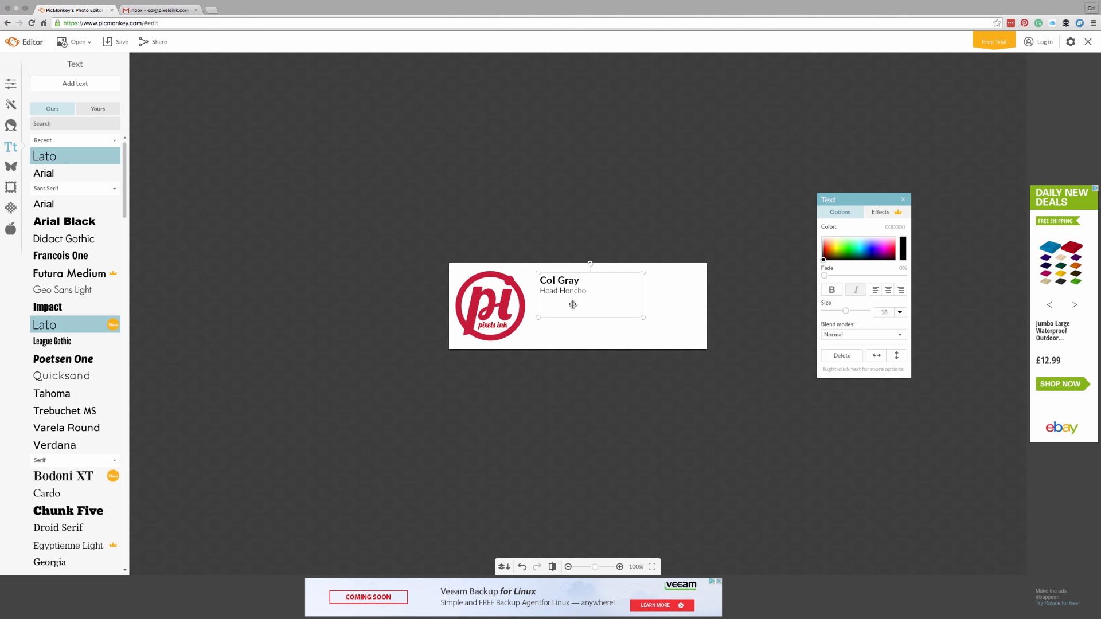
pyautogui.doubleClick(572, 304)
pyautogui.click(561, 309)
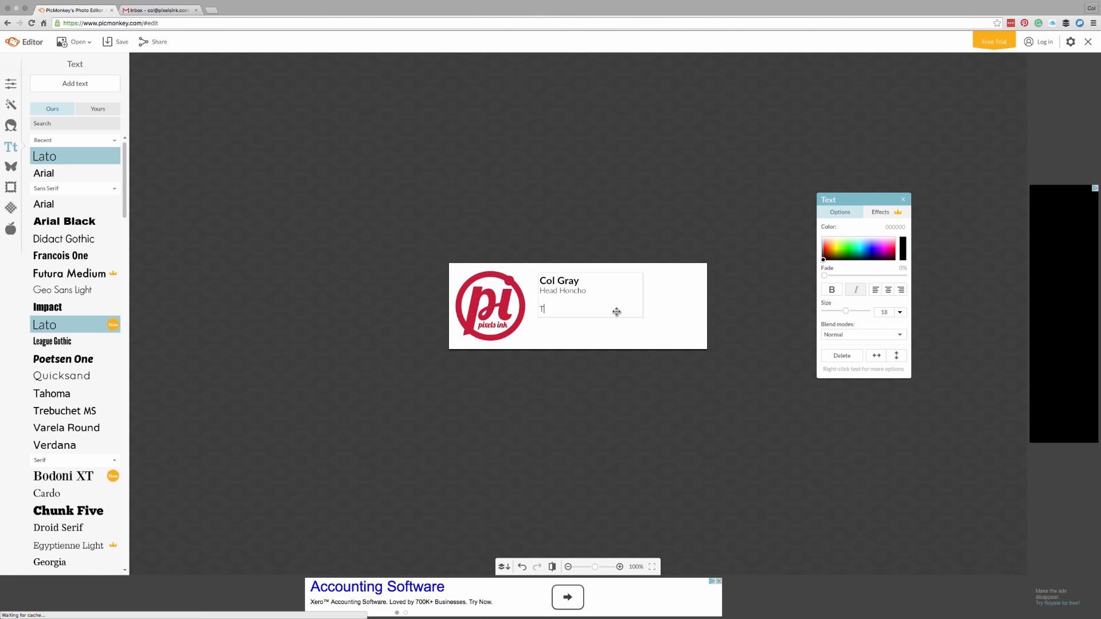
# Step: Type a 'T:' phone line, an 'E:' e-mail line, and the business postal address below them
pyautogui.write('T:')
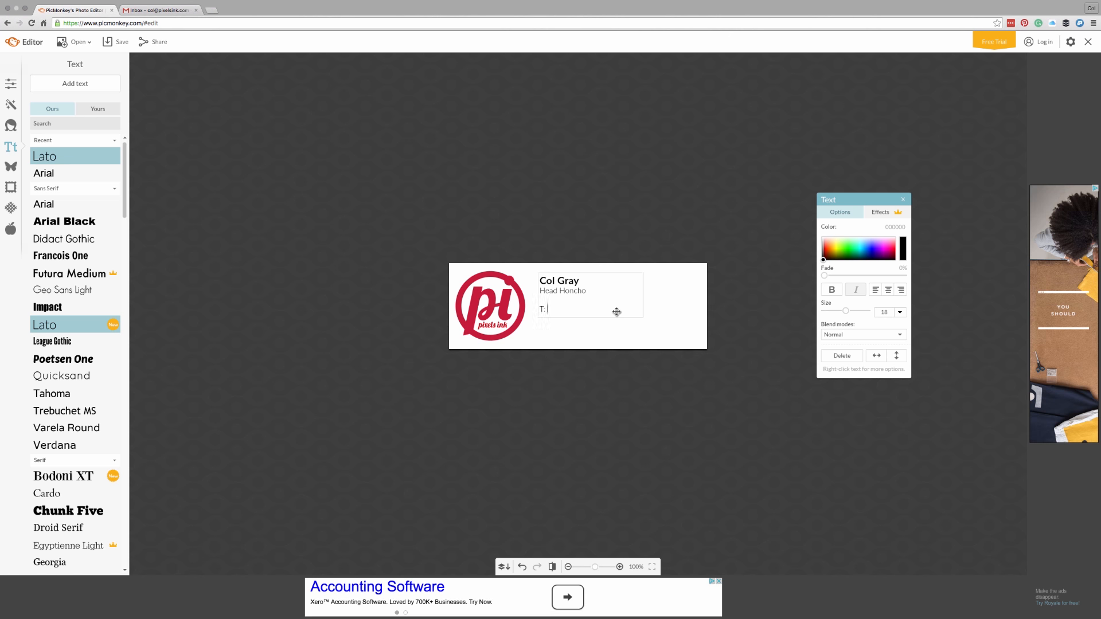
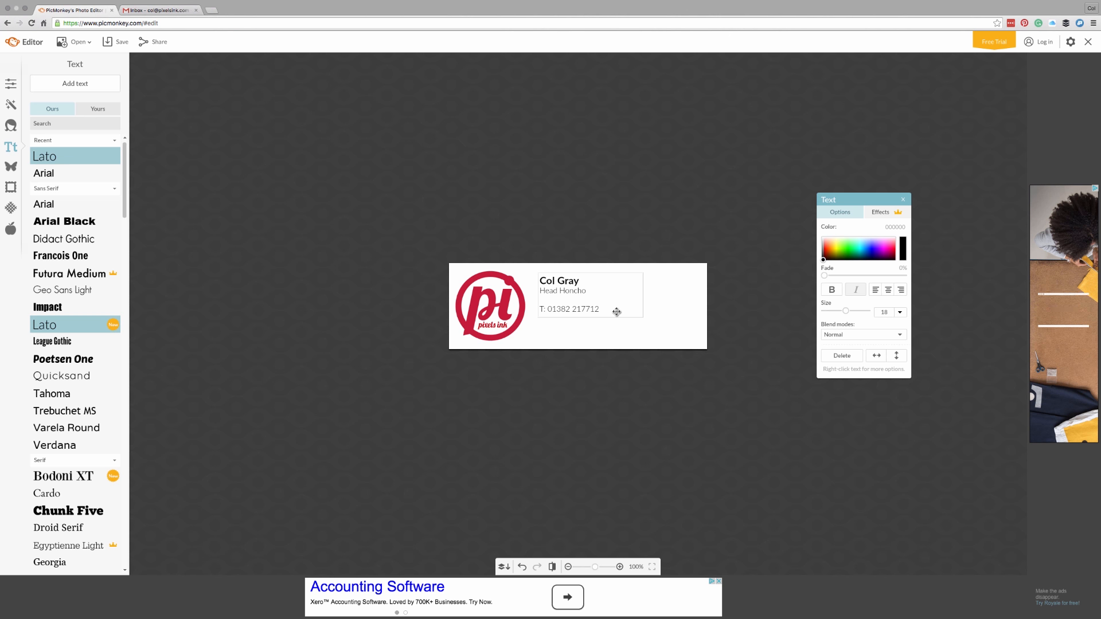
pyautogui.press('Return')
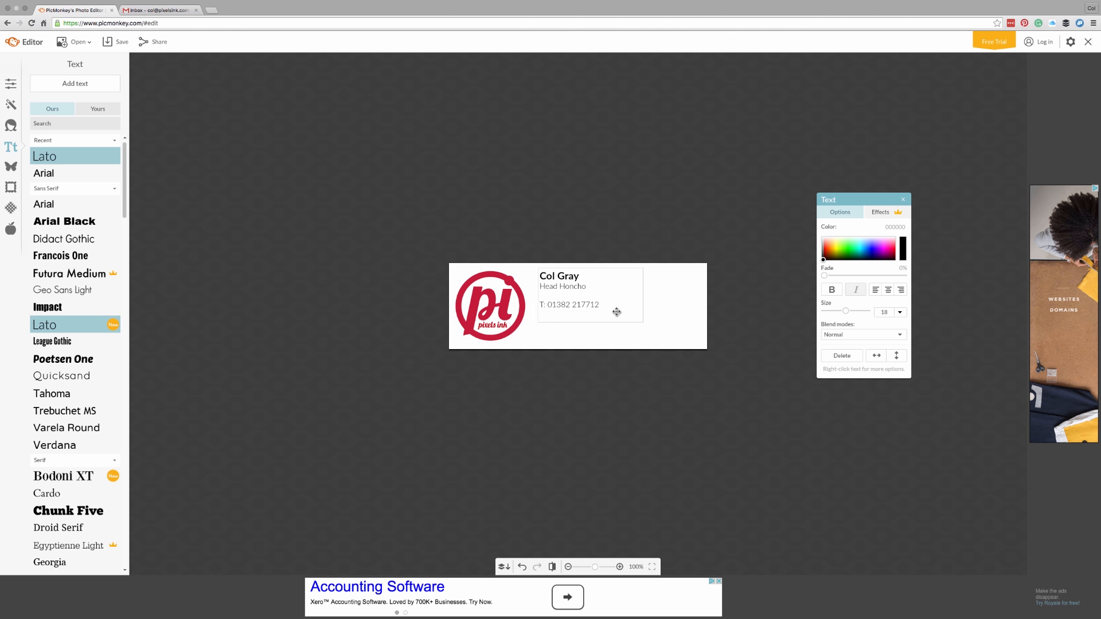
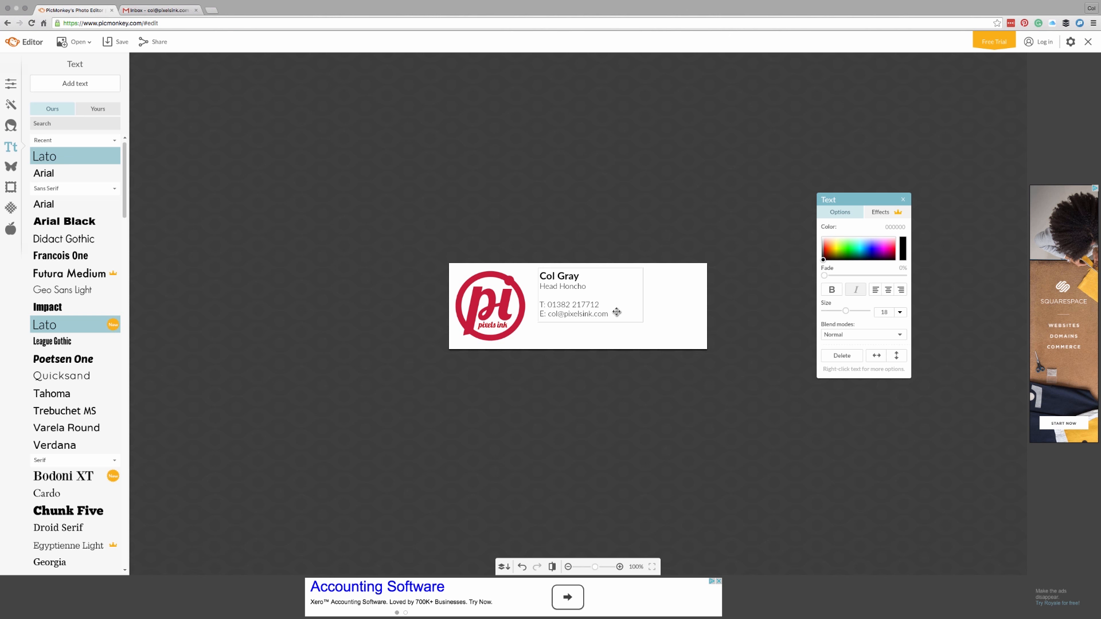
pyautogui.press('Return')
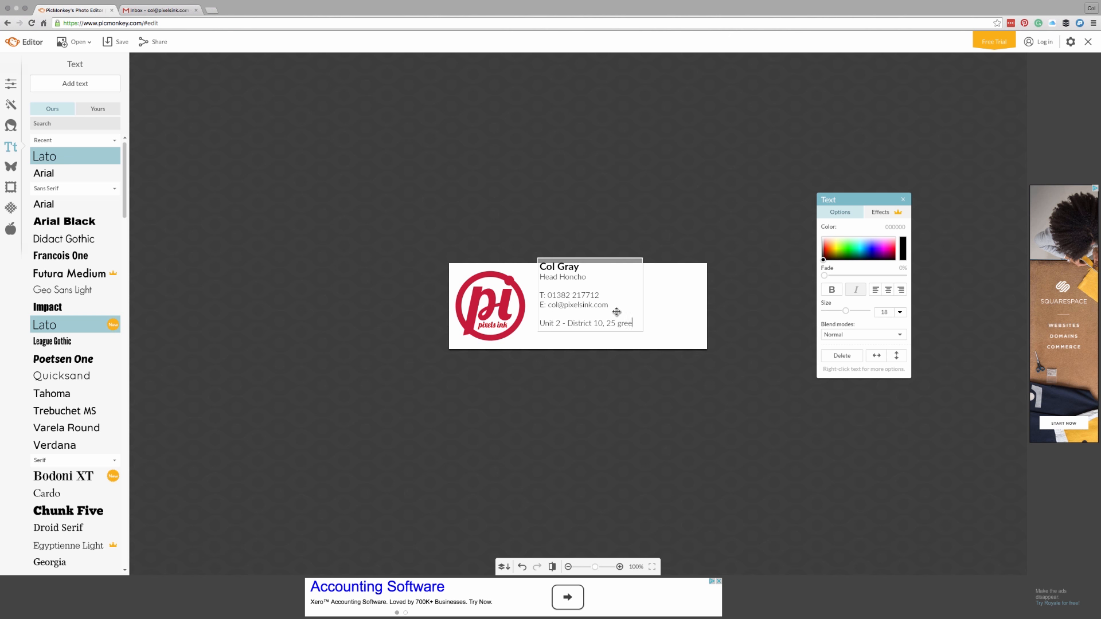
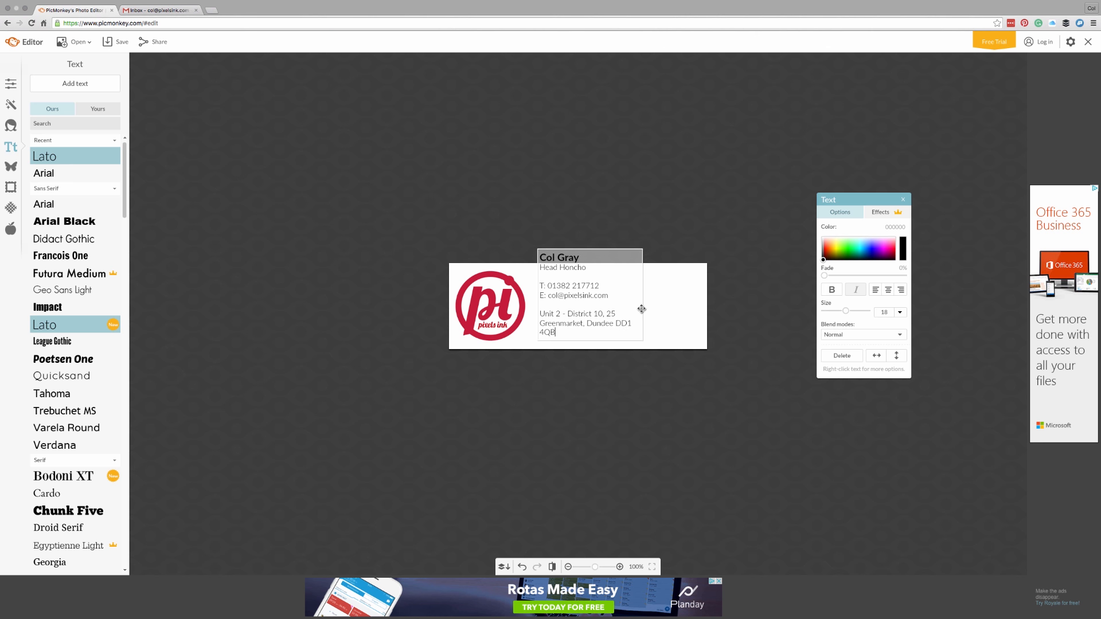
# Step: Widen the text box and set the address line to text size 14
pyautogui.click(642, 309)
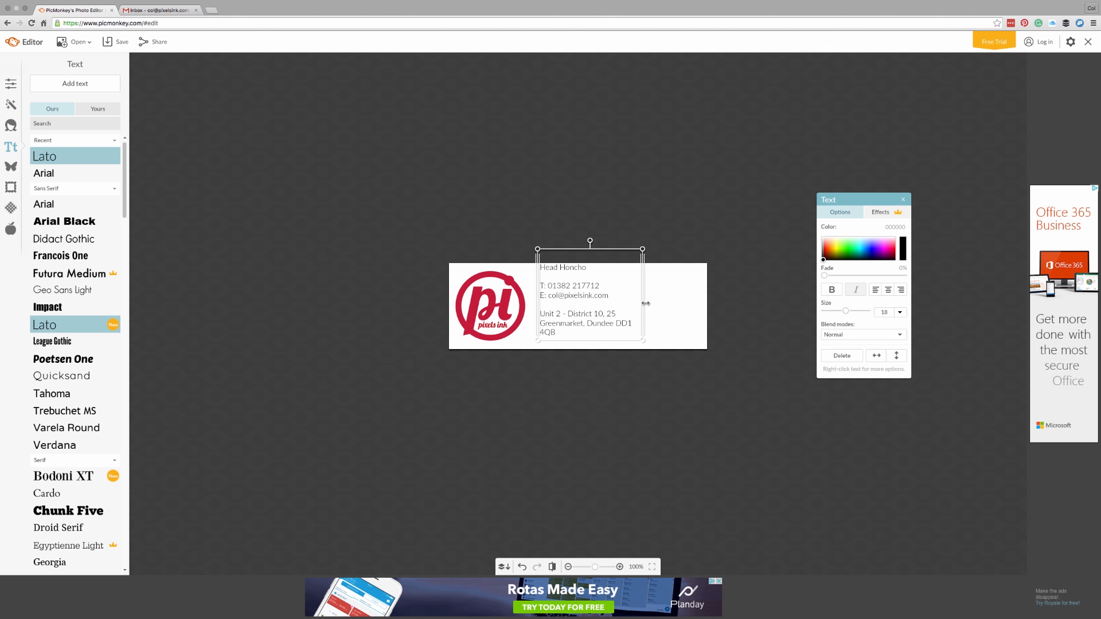
pyautogui.moveTo(645, 300); pyautogui.dragTo(706, 303)
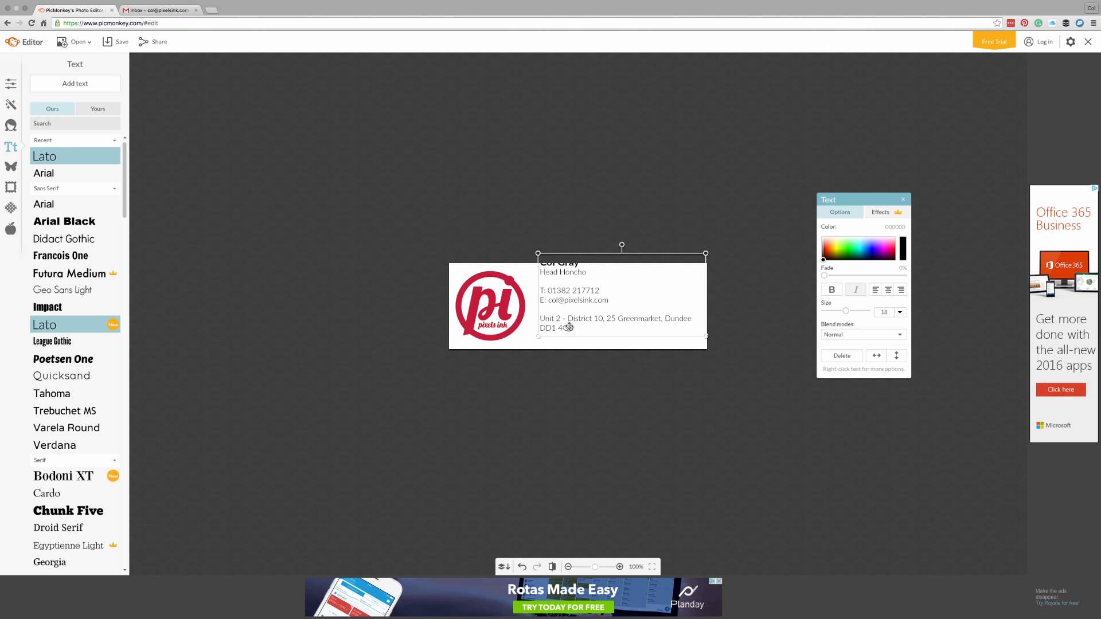
pyautogui.click(570, 327)
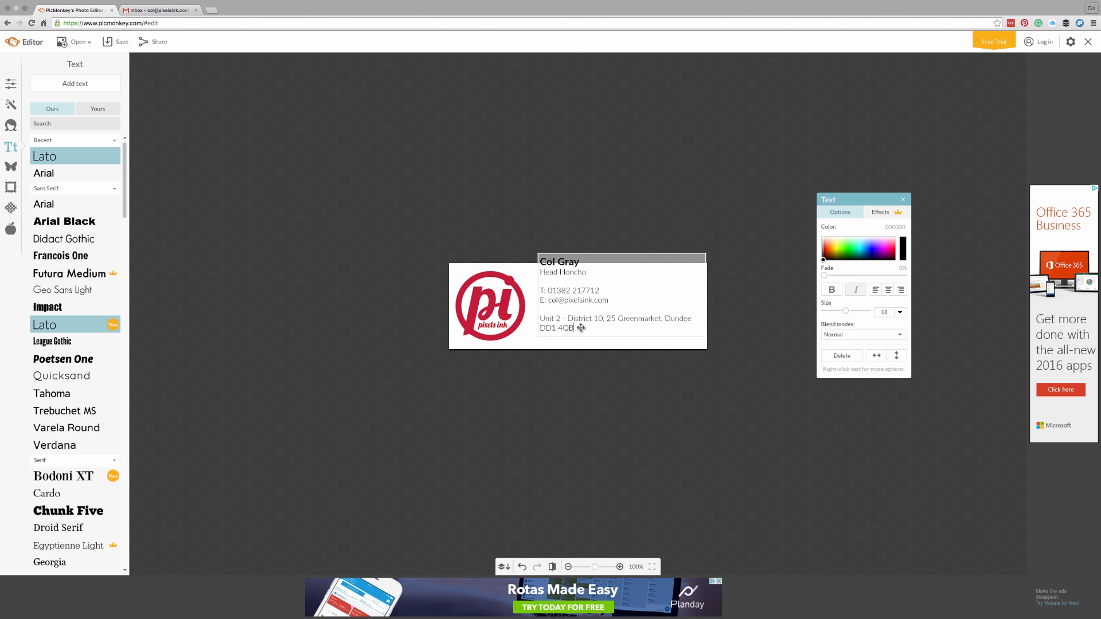
pyautogui.moveTo(576, 328); pyautogui.dragTo(536, 319)
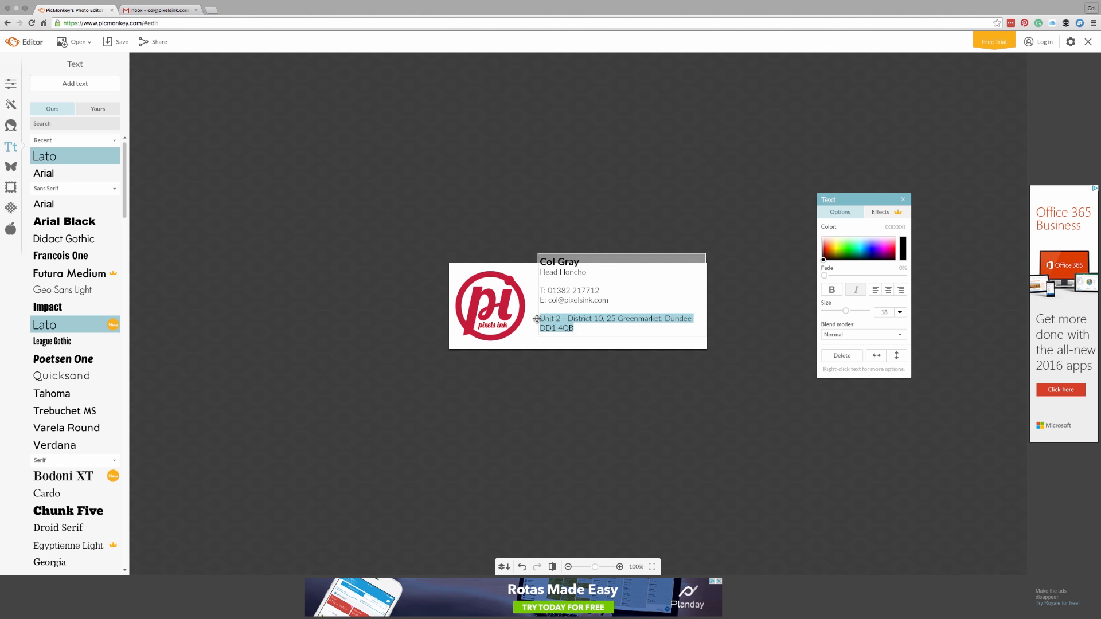
pyautogui.click(900, 313)
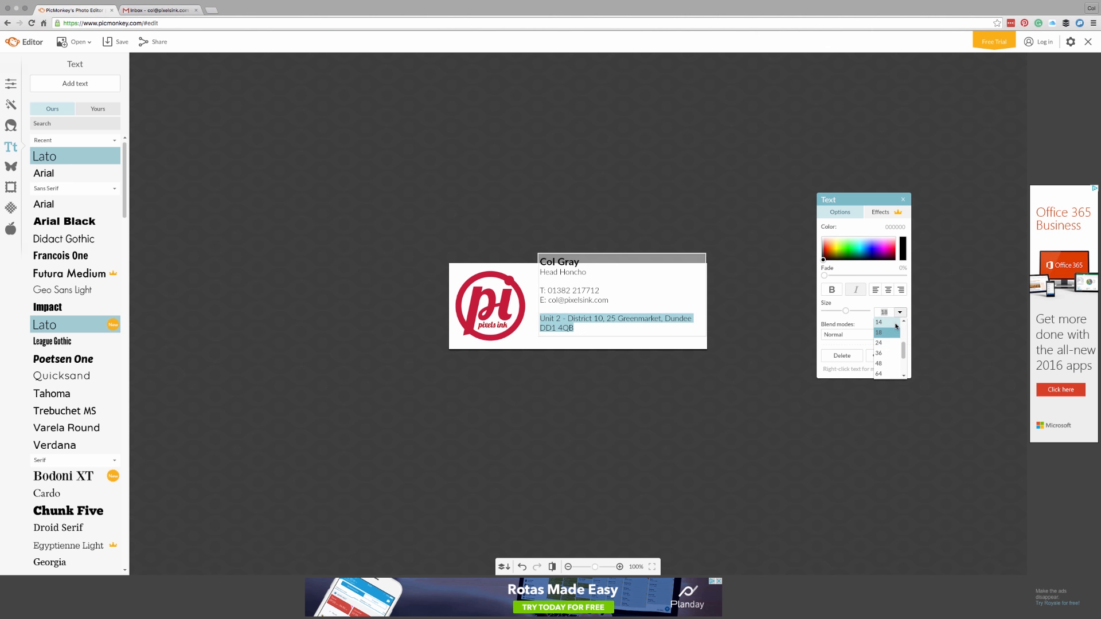
pyautogui.click(895, 323)
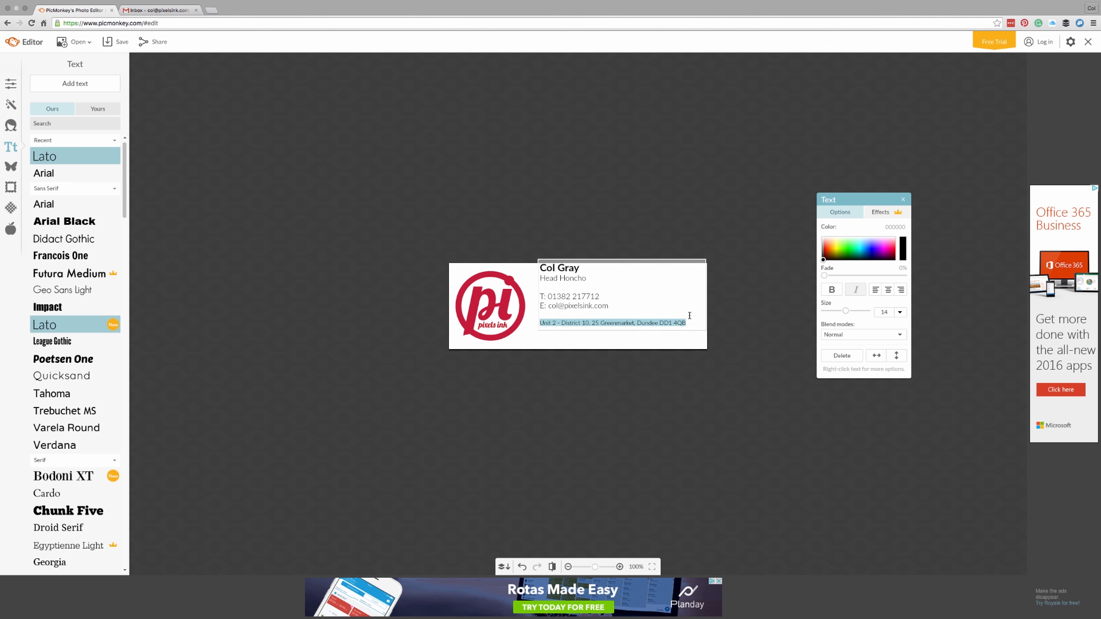
# Step: Nudge the text block down and left on the canvas, then deselect it
pyautogui.click(663, 269)
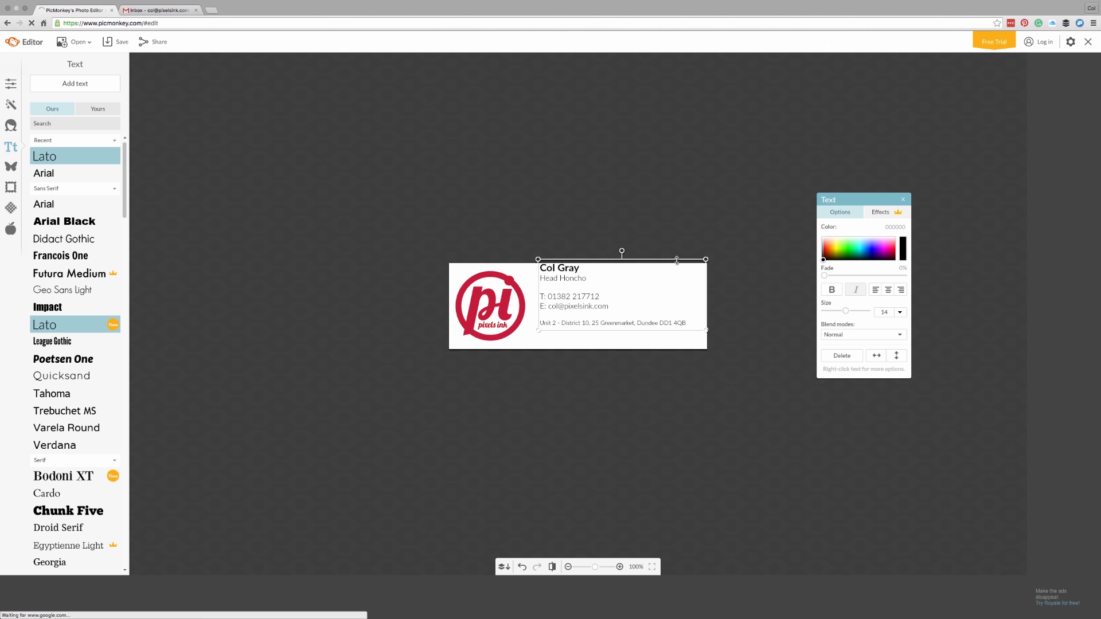
pyautogui.moveTo(656, 281); pyautogui.dragTo(651, 293)
pyautogui.click(692, 371)
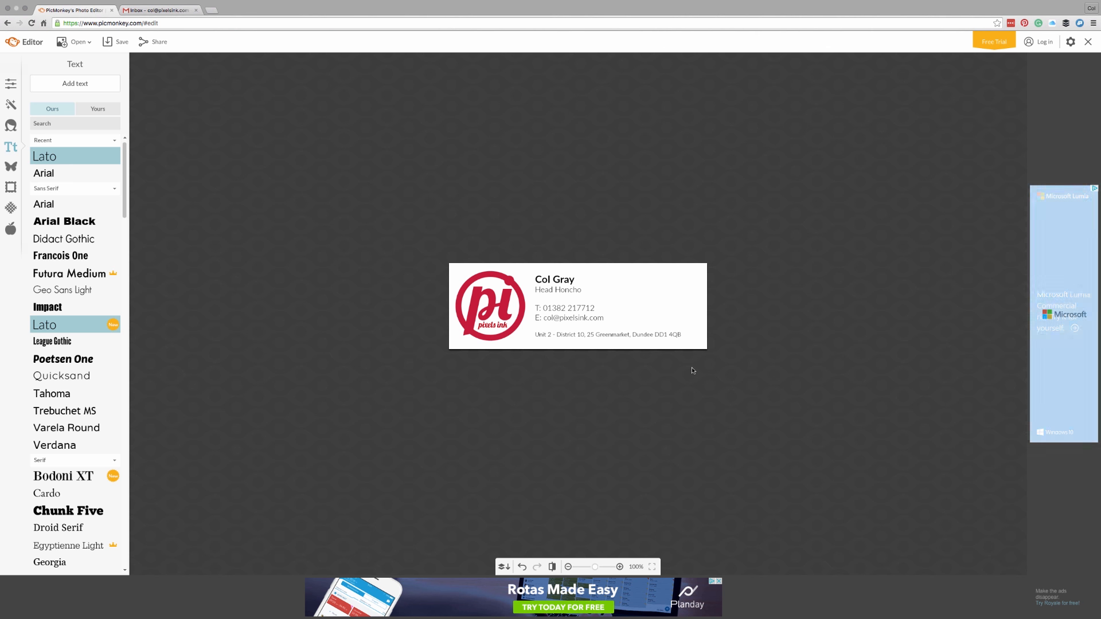
# Step: Bold the 'T:' label on the phone line and the 'E:' label on the email line
pyautogui.click(538, 310)
pyautogui.click(537, 309)
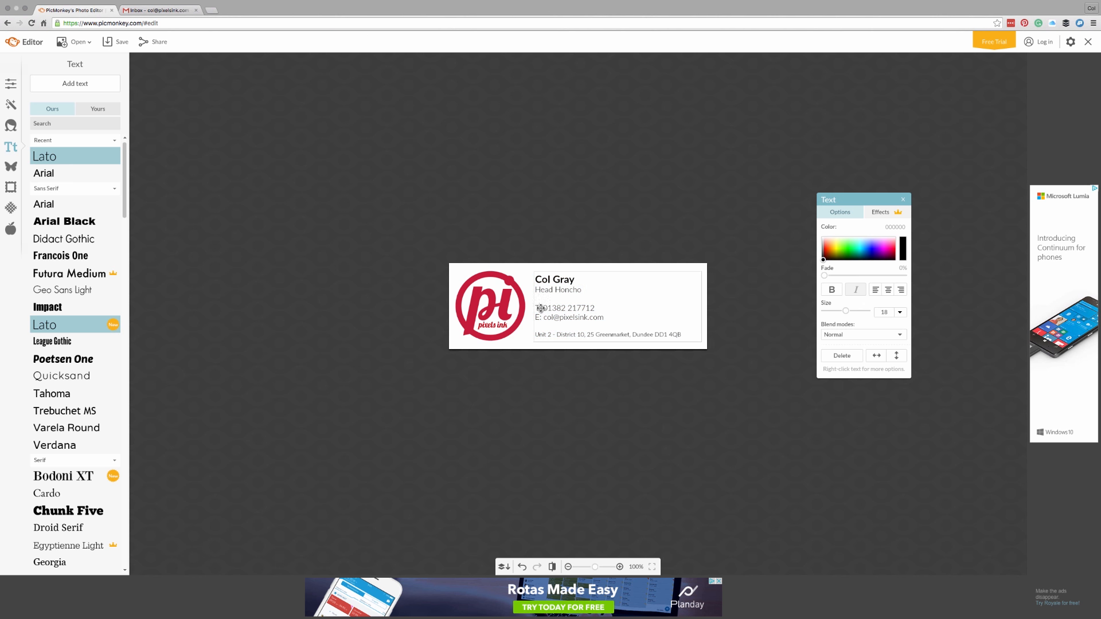
pyautogui.click(831, 290)
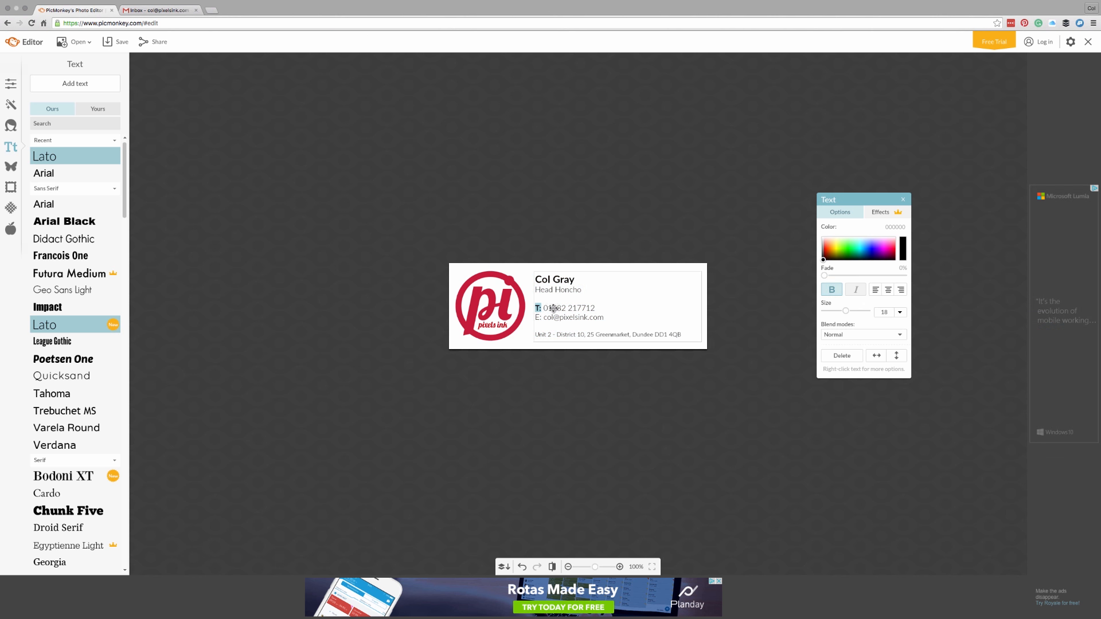
pyautogui.moveTo(533, 317); pyautogui.dragTo(543, 317)
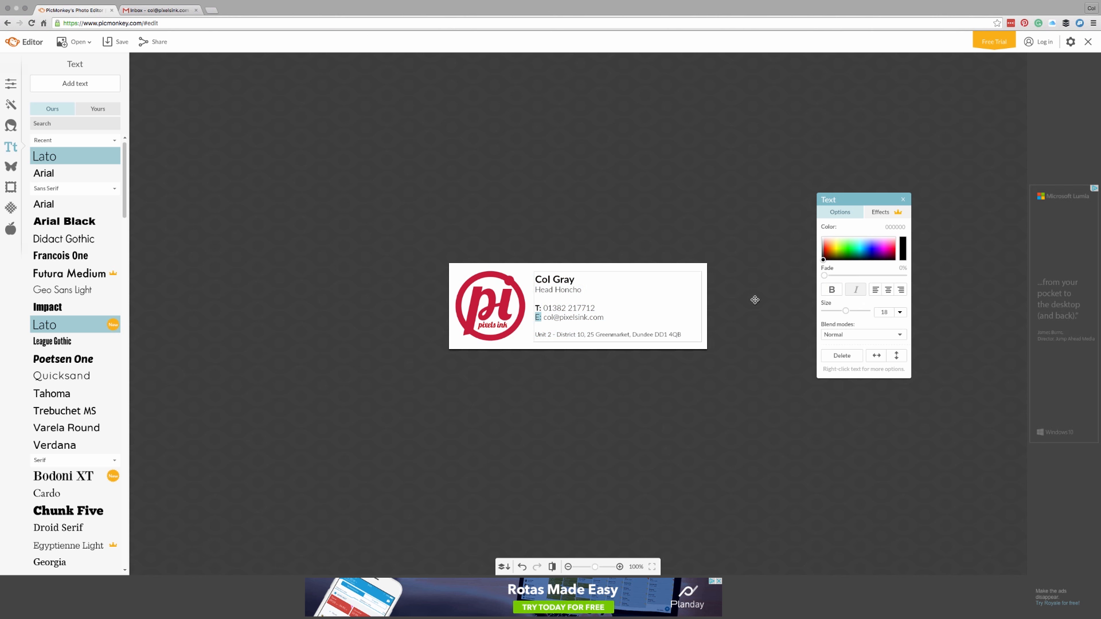
pyautogui.click(837, 291)
pyautogui.click(518, 344)
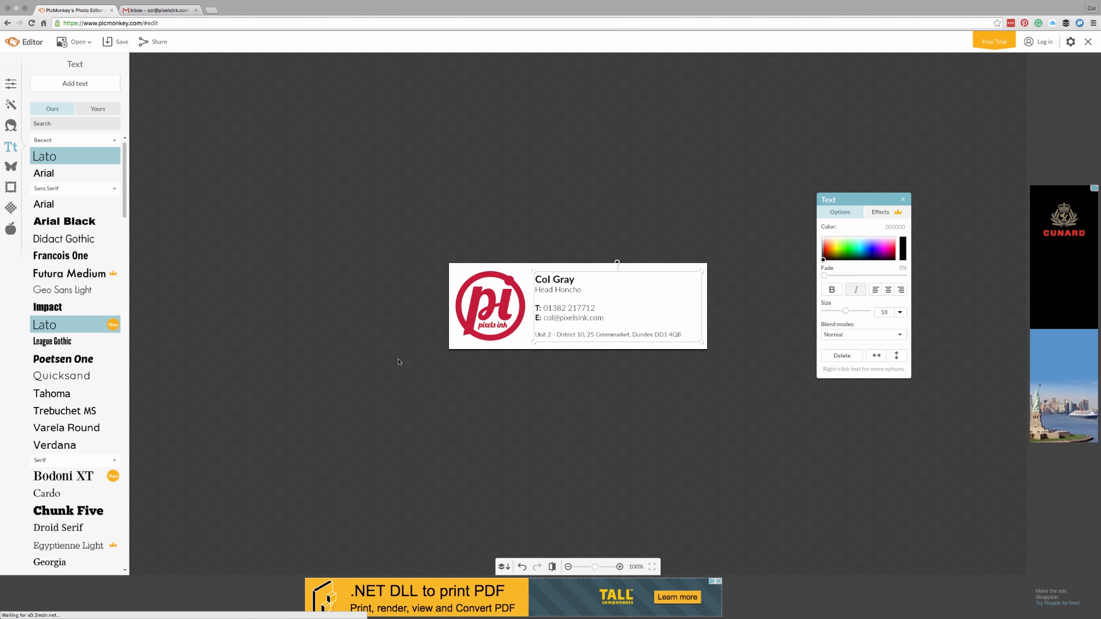
# Step: Browse the Touch Up tools and Themes collection, briefly selecting and deselecting the pi logo
pyautogui.click(10, 126)
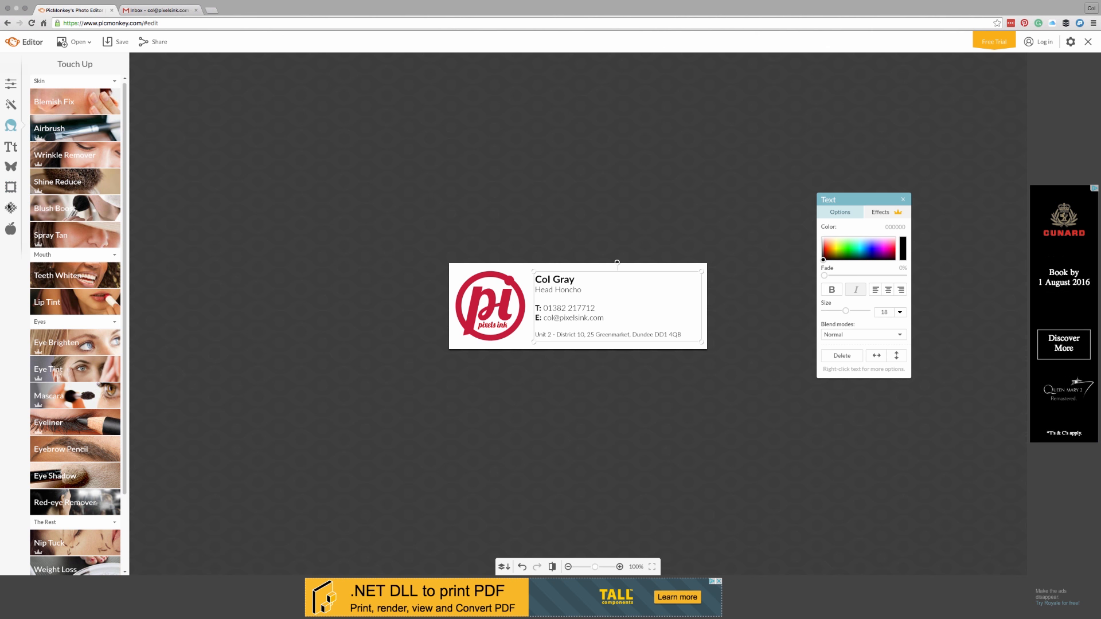
pyautogui.click(11, 228)
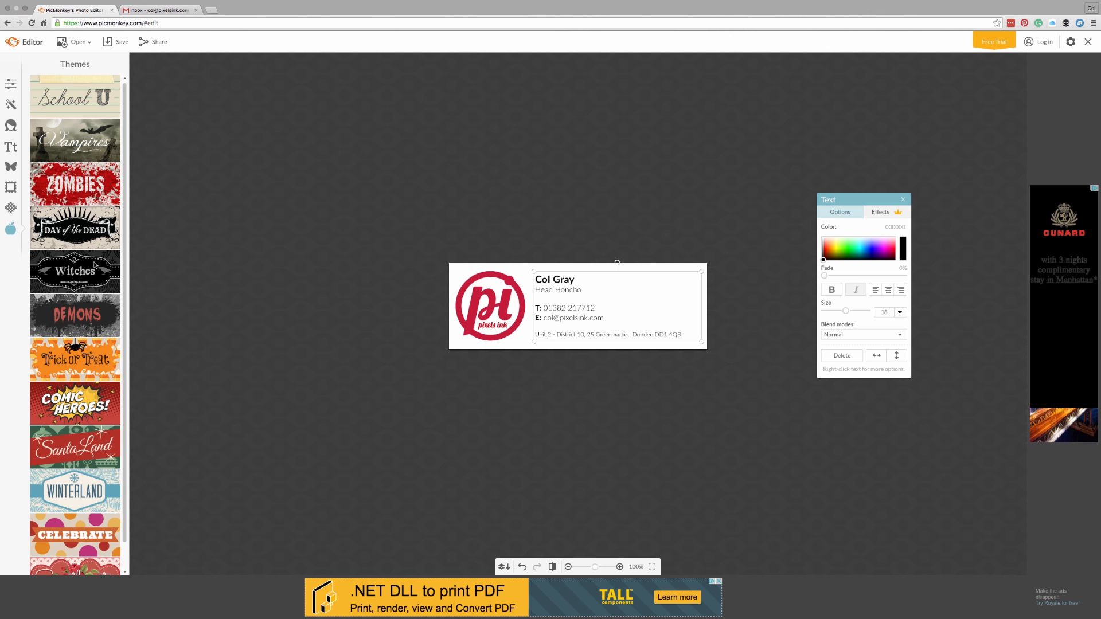
pyautogui.scroll(-1, 91, 167)
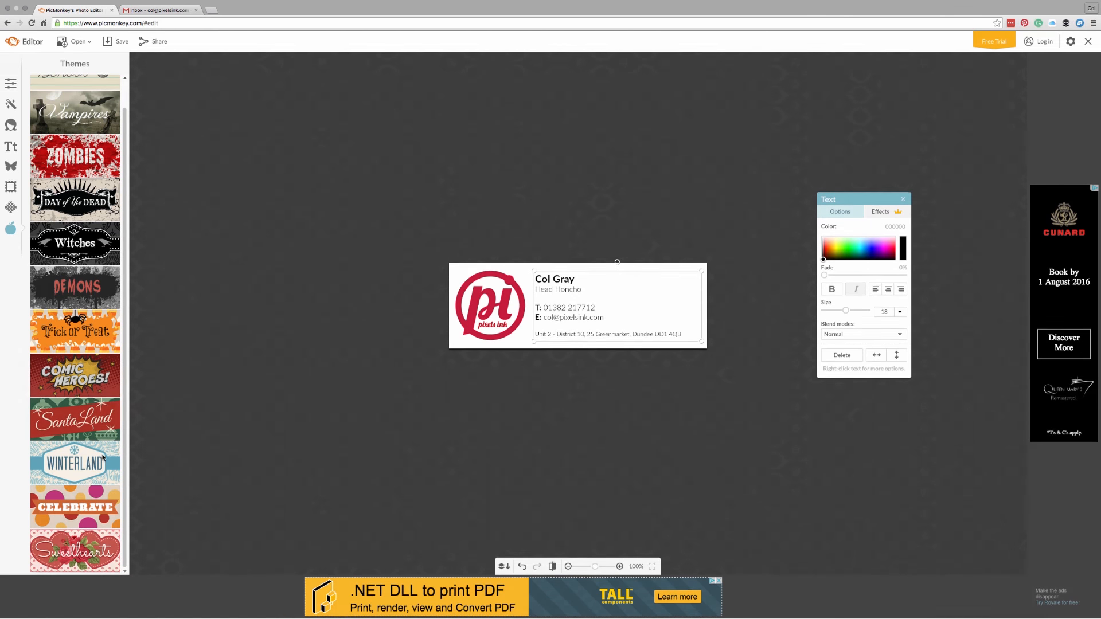
pyautogui.scroll(1, 86, 332)
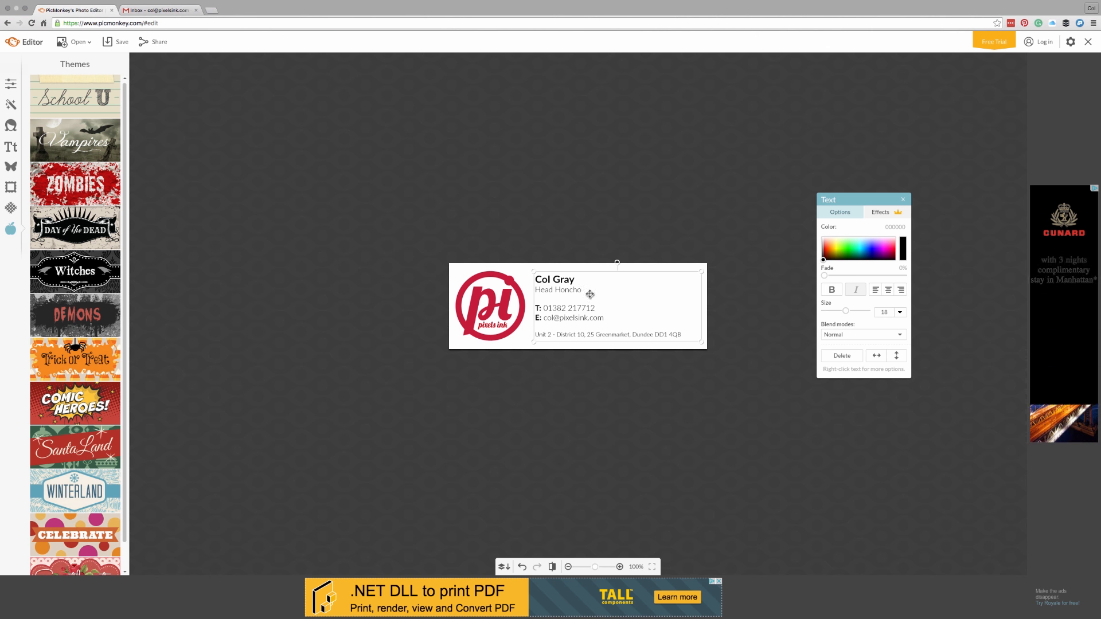
pyautogui.click(519, 271)
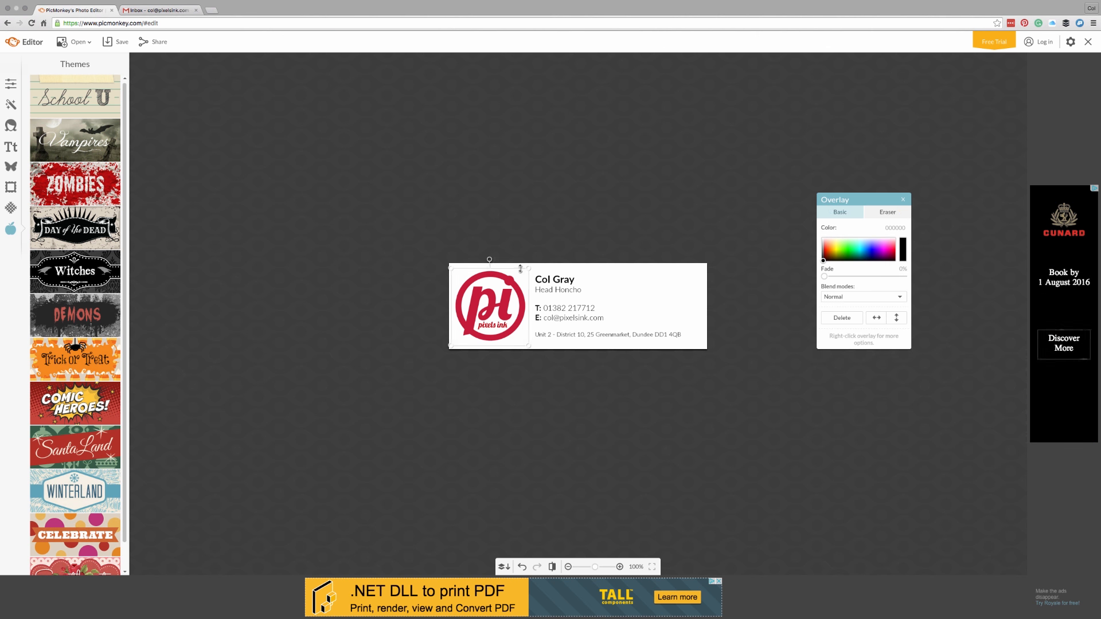
pyautogui.click(582, 269)
# Step: Add logo.png from the computer as an overlay using Overlays' Your own option
pyautogui.click(11, 164)
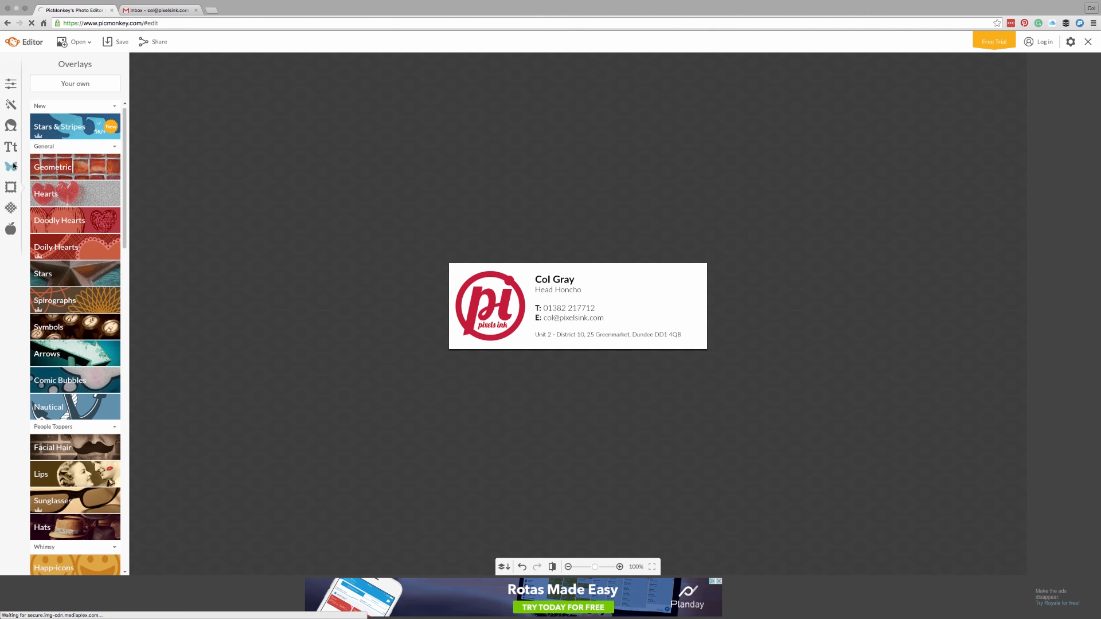
pyautogui.click(81, 86)
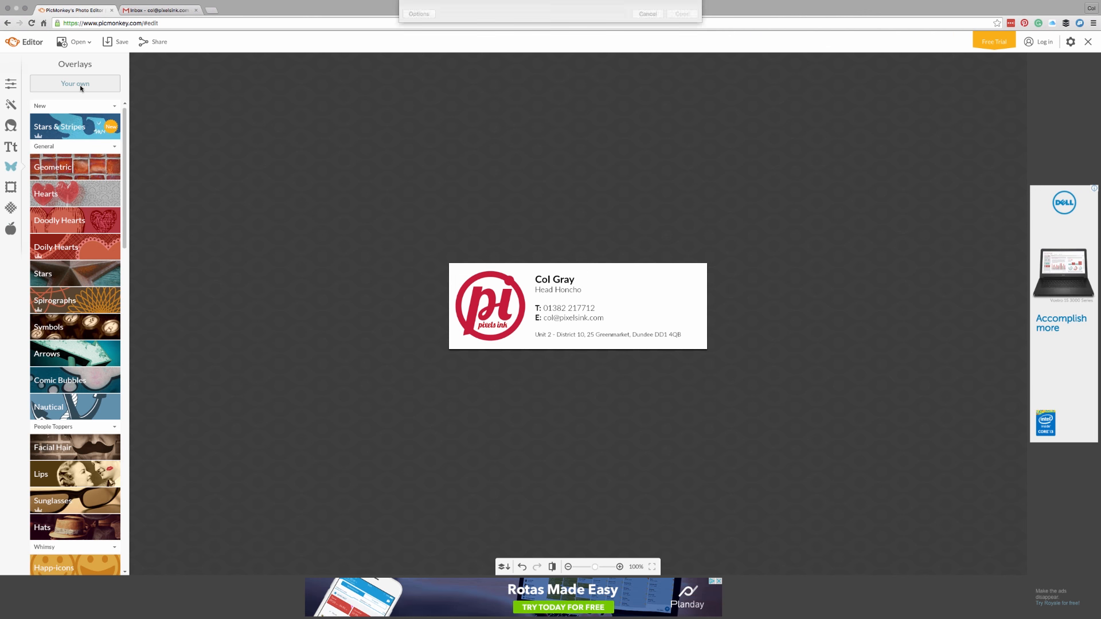
pyautogui.click(569, 36)
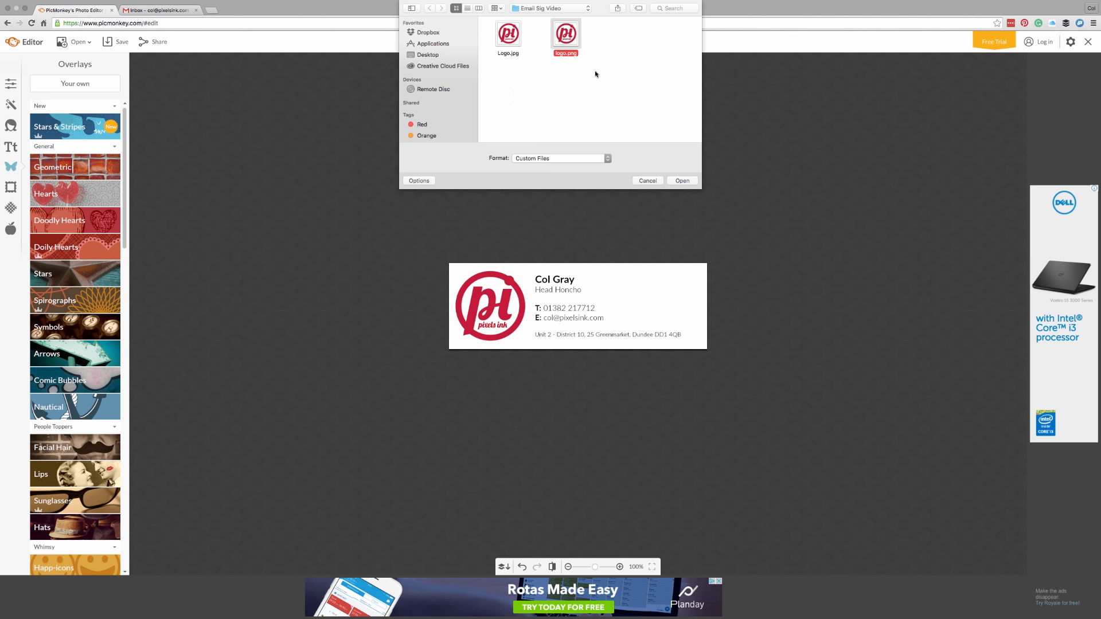
pyautogui.click(682, 181)
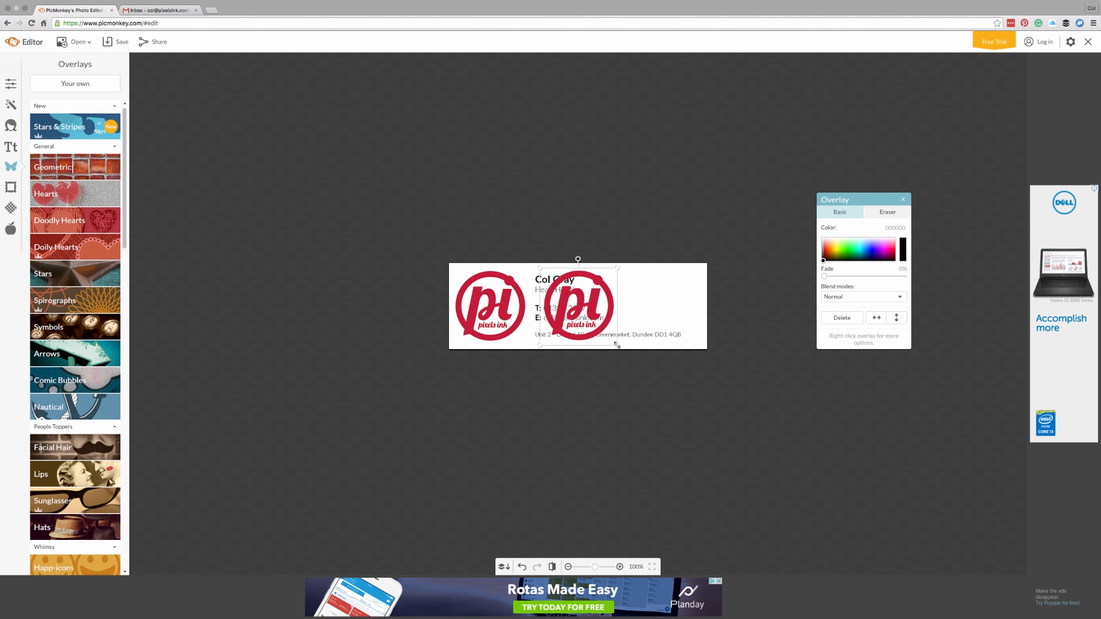
# Step: Greatly enlarge the logo.png overlay and push it off the card's right edge
pyautogui.moveTo(618, 345); pyautogui.dragTo(711, 440)
pyautogui.moveTo(661, 327); pyautogui.dragTo(713, 291)
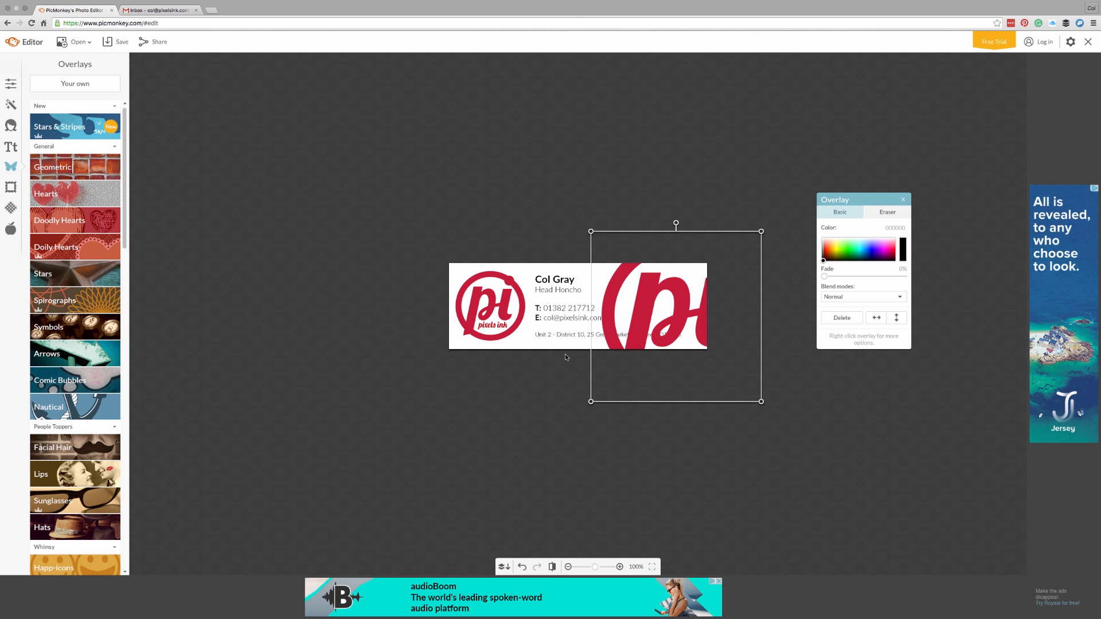
pyautogui.click(554, 309)
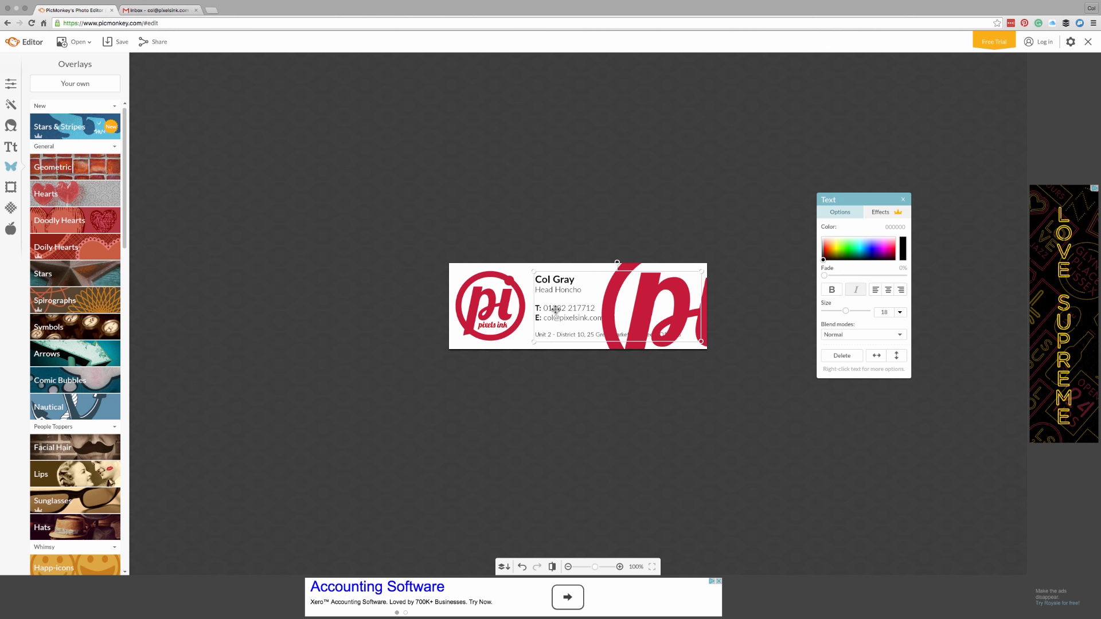
# Step: Bring the name and contact text forward so it sits in front of the large logo
pyautogui.rightClick(558, 309)
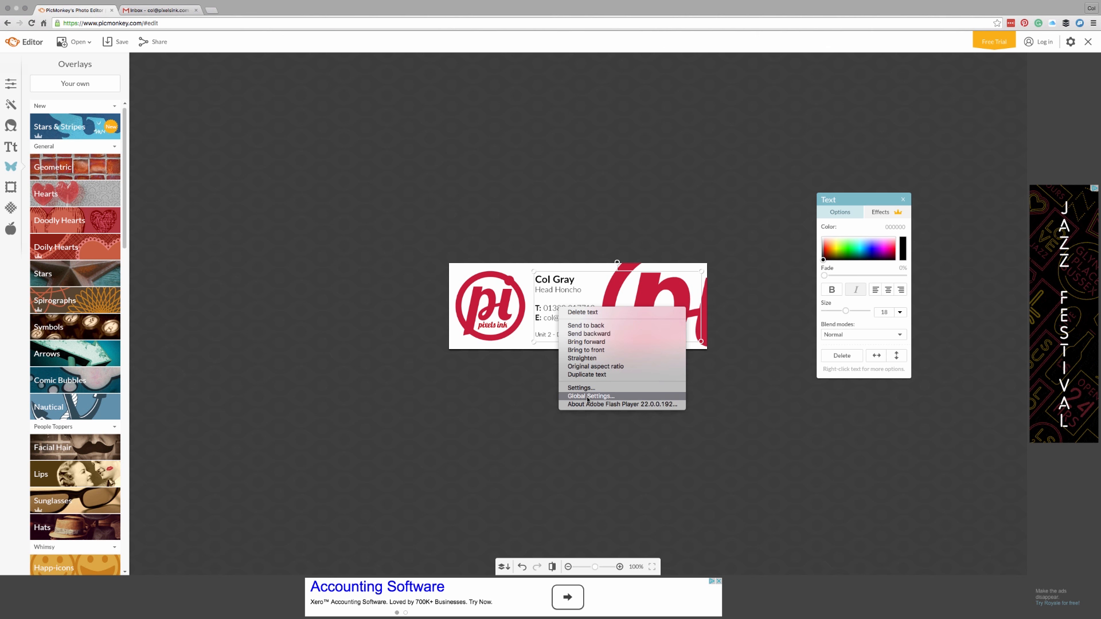
pyautogui.click(582, 351)
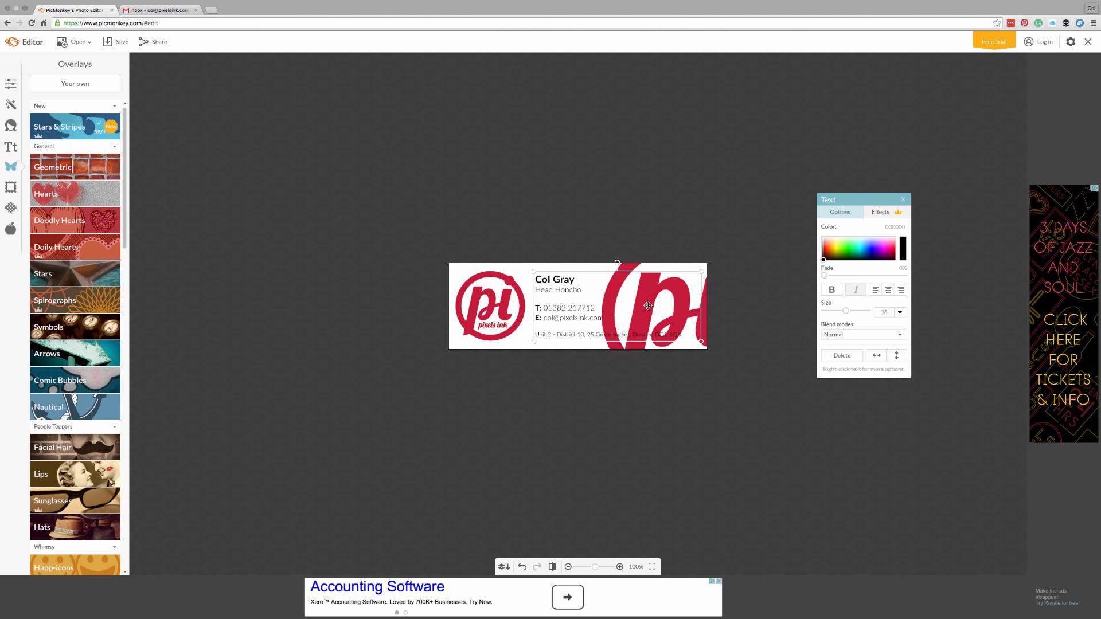
pyautogui.doubleClick(647, 306)
# Step: Nudge the large red logo graphic slightly lower, leaving it selected
pyautogui.click(627, 264)
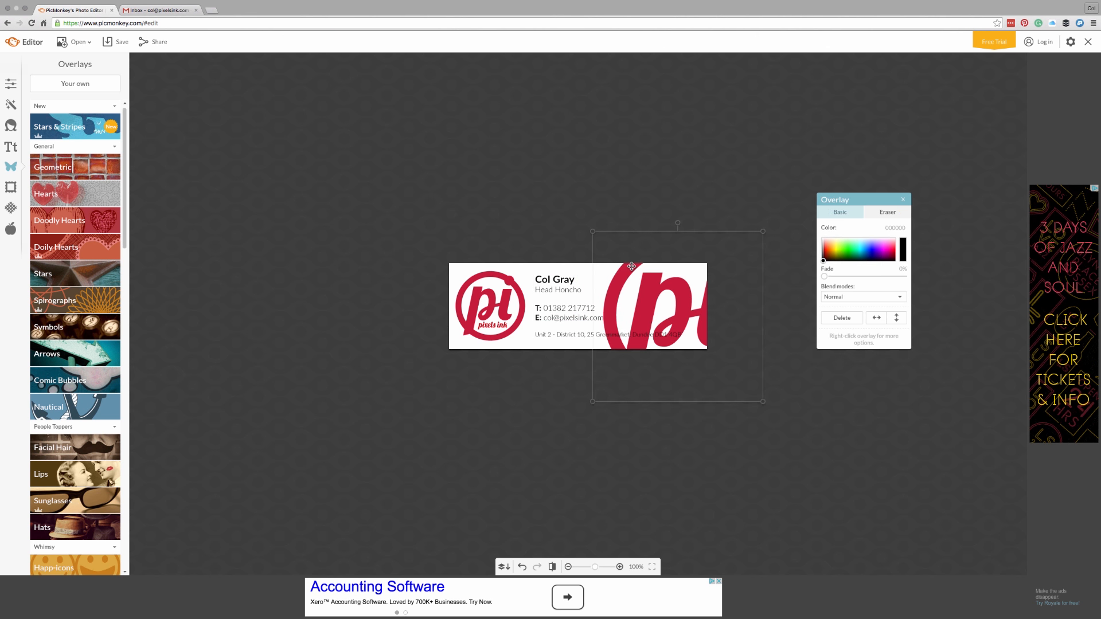
pyautogui.moveTo(632, 263); pyautogui.dragTo(633, 266)
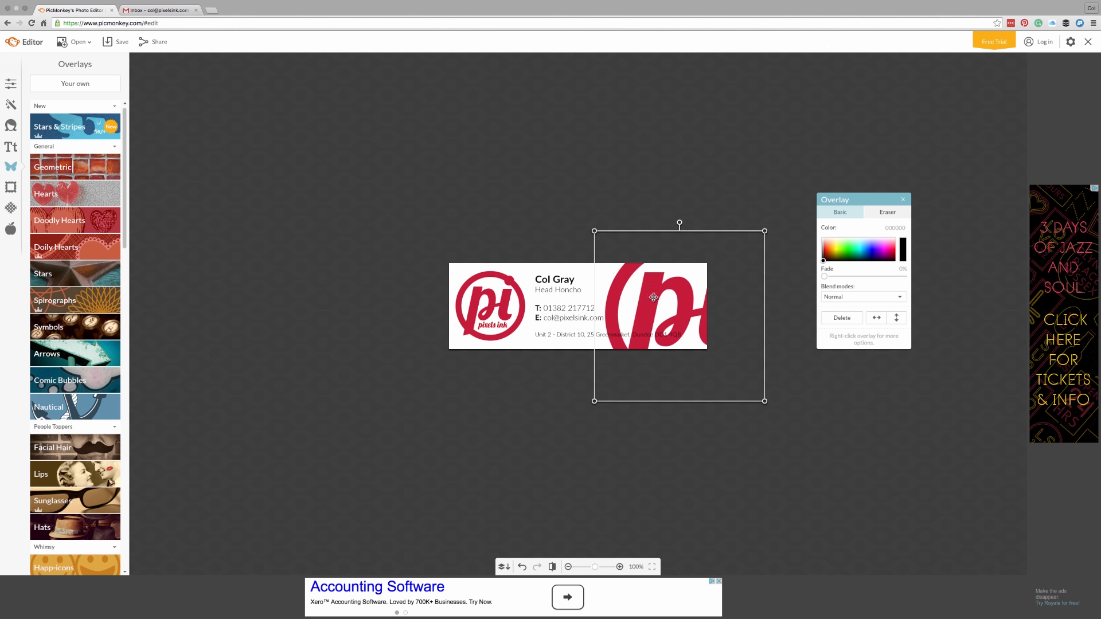
pyautogui.click(559, 304)
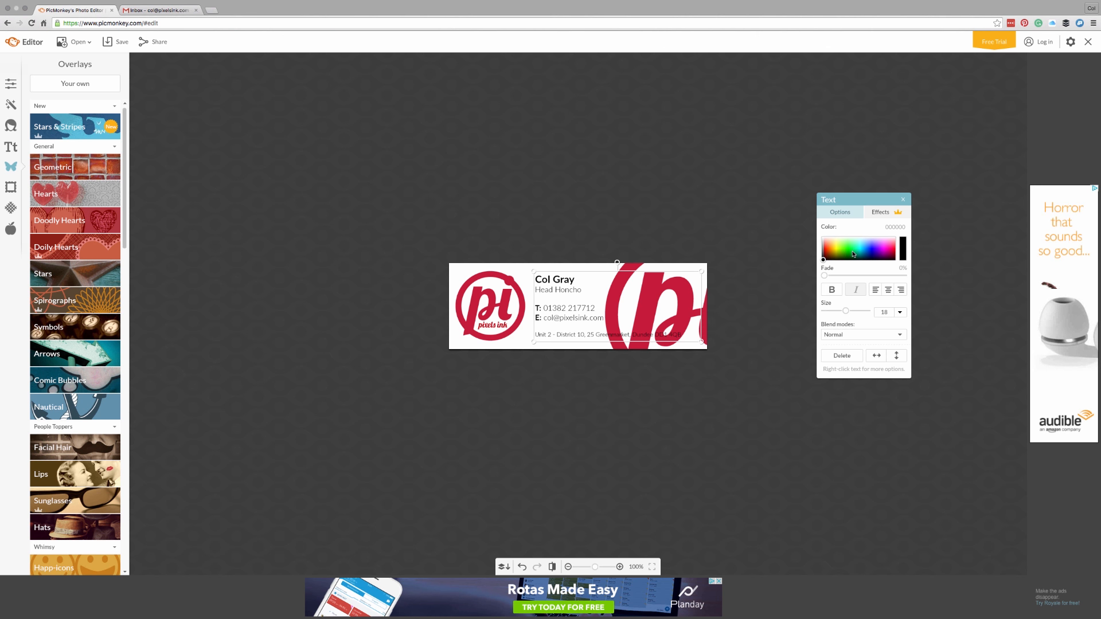
pyautogui.click(704, 278)
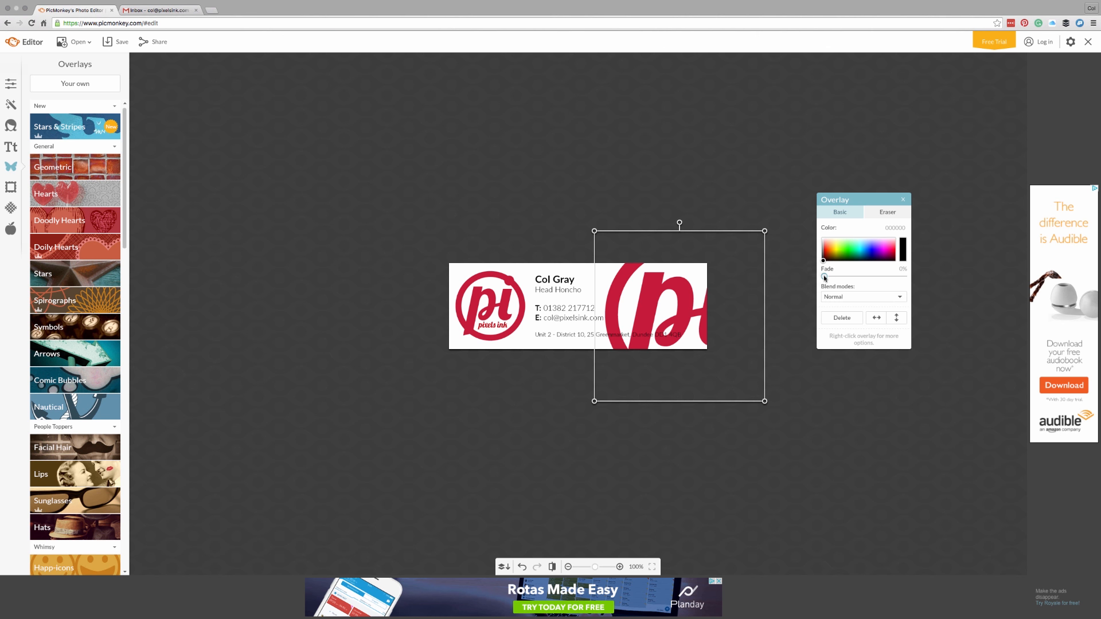
# Step: Fade the large right-edge logo to about 77% so it becomes a pale pink watermark
pyautogui.moveTo(824, 278); pyautogui.dragTo(887, 283)
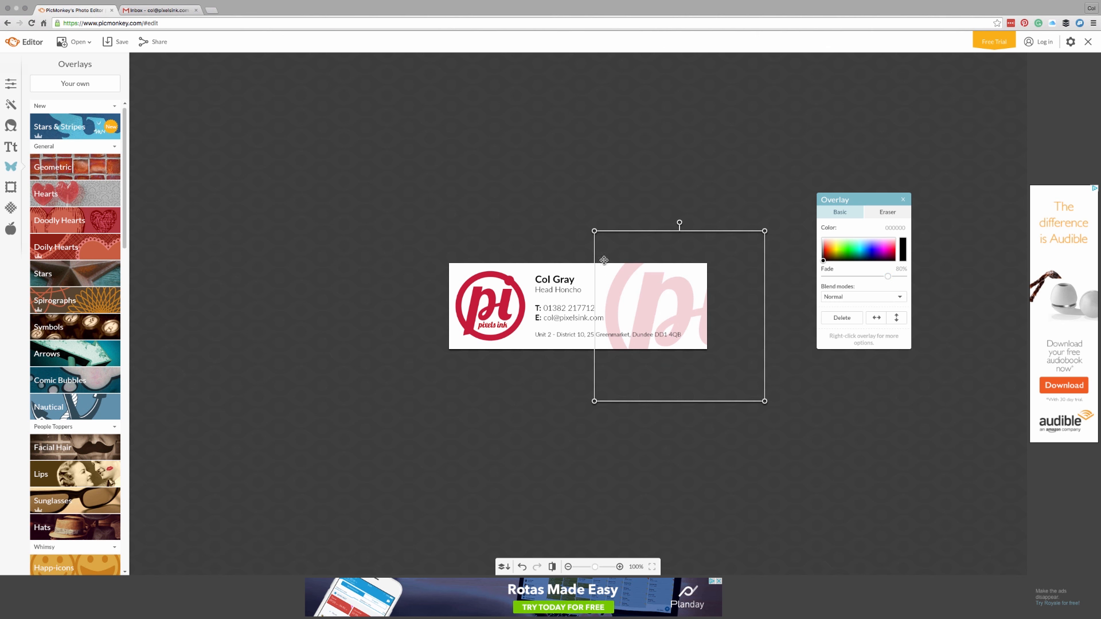
pyautogui.click(555, 219)
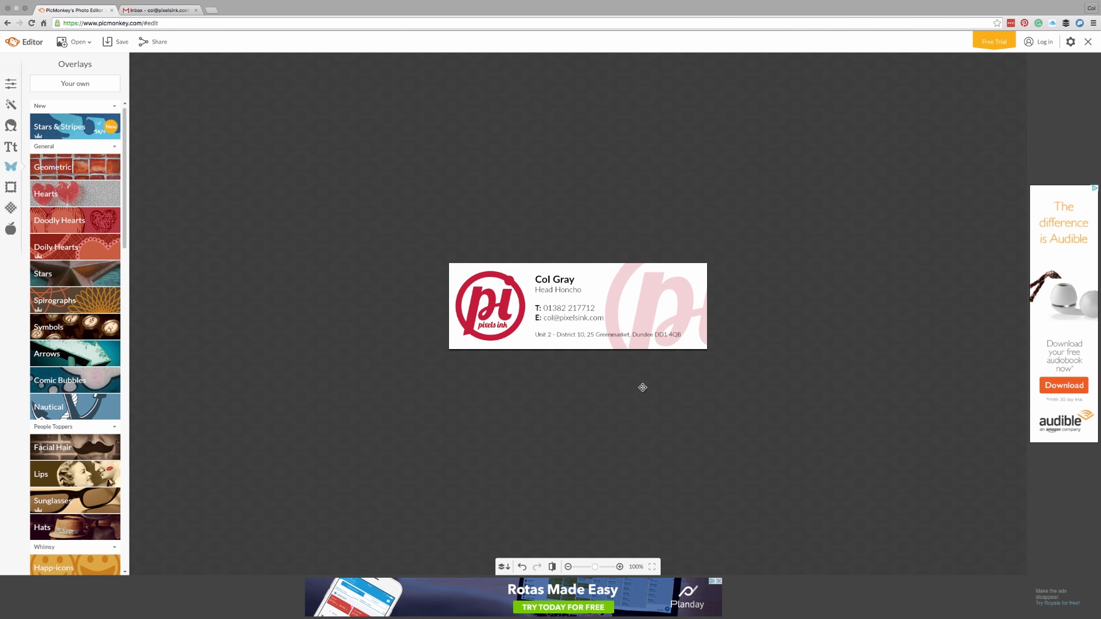
# Step: Save the design to the computer as PNG named Pixels-Ink-Signature.png
pyautogui.click(114, 45)
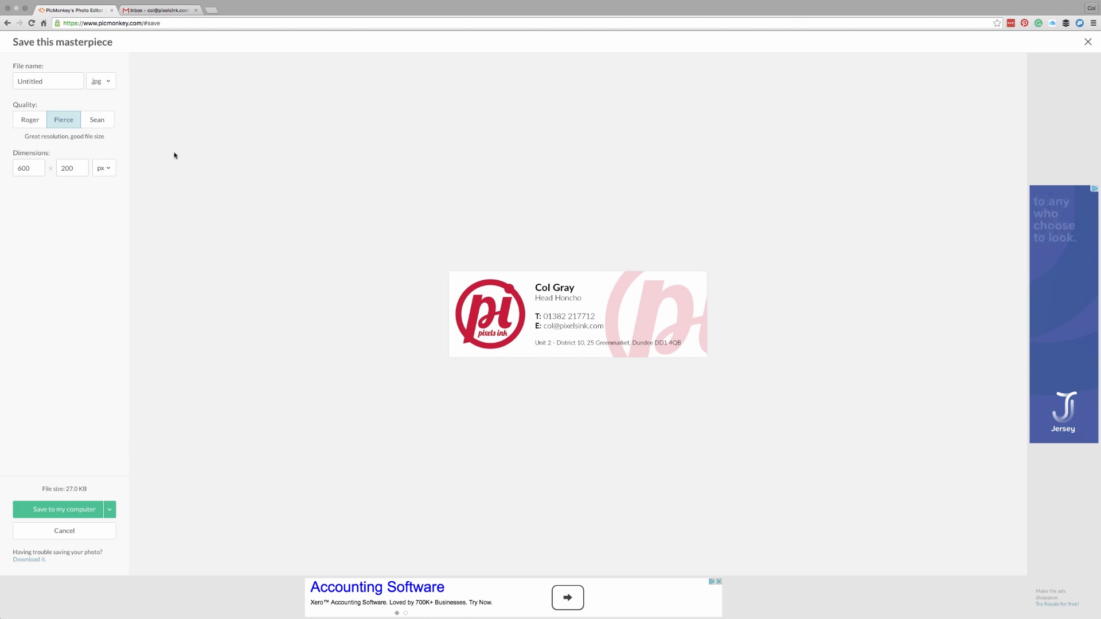
pyautogui.doubleClick(61, 81)
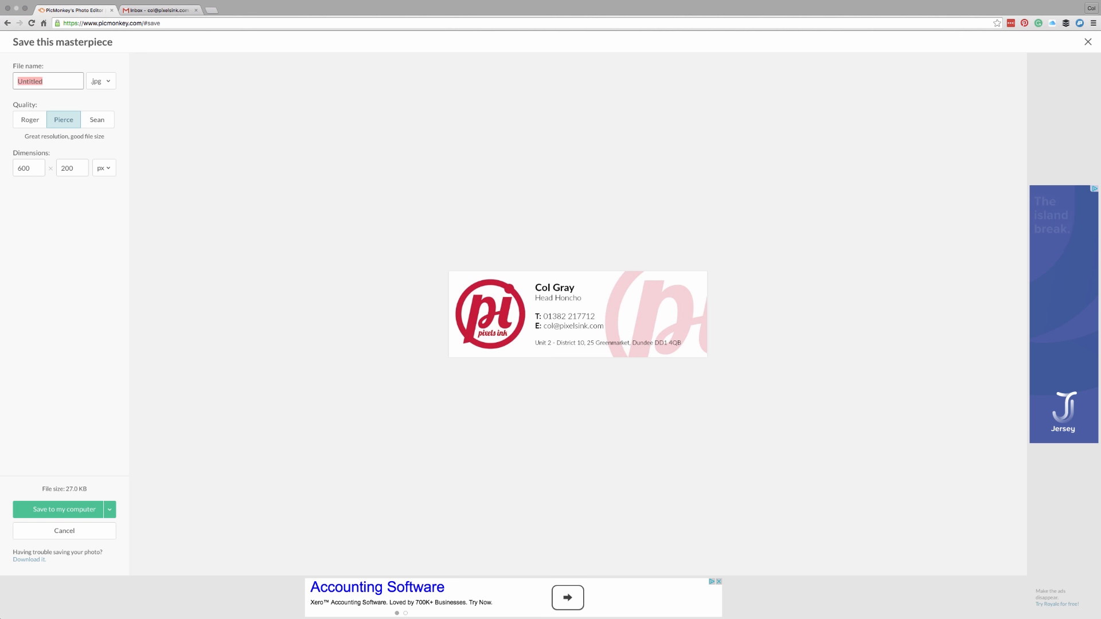
pyautogui.write('Pixels-In')
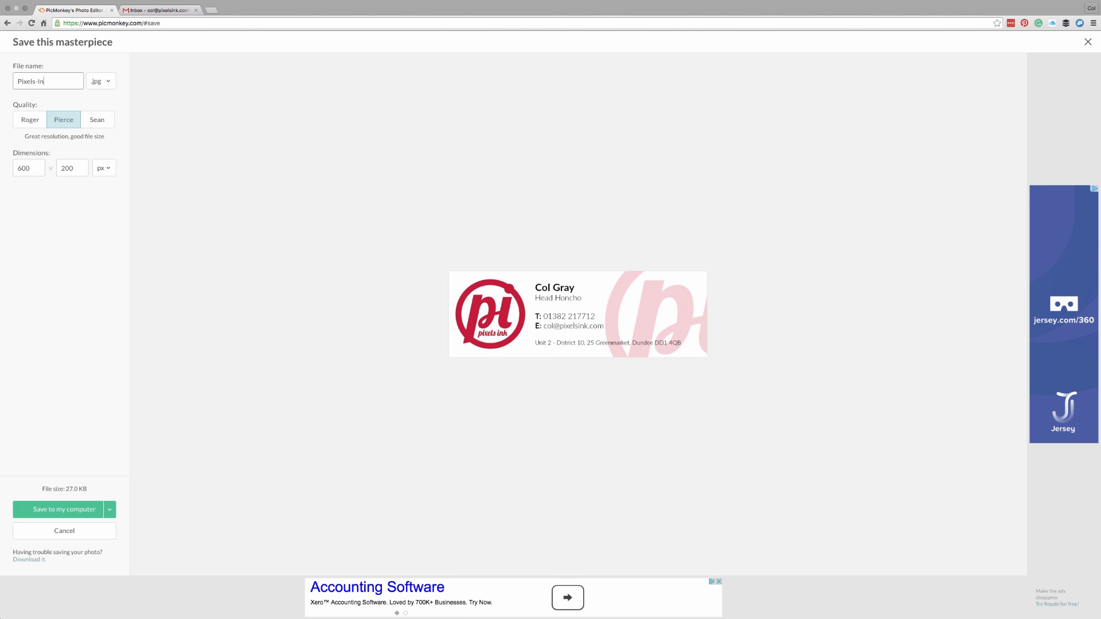
pyautogui.write('k-')
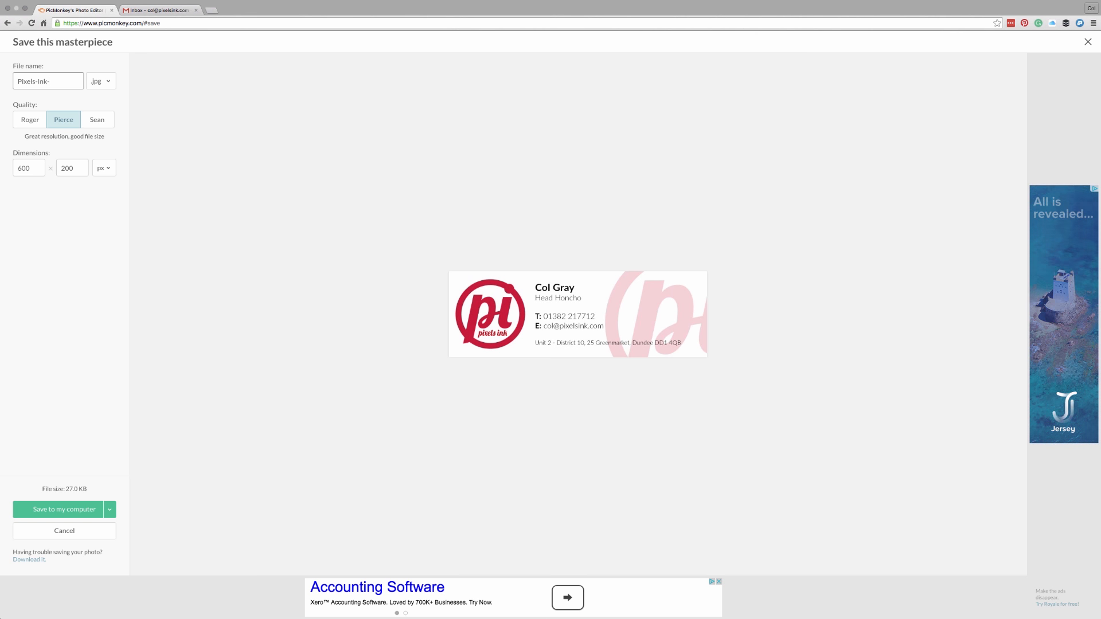
pyautogui.write('Signature')
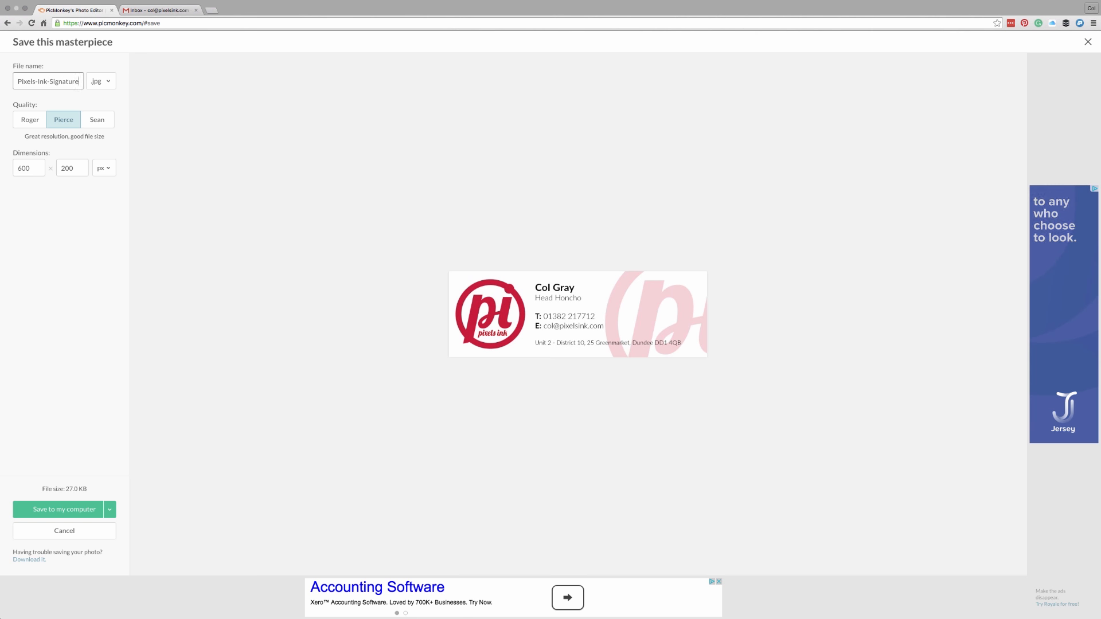
pyautogui.click(108, 83)
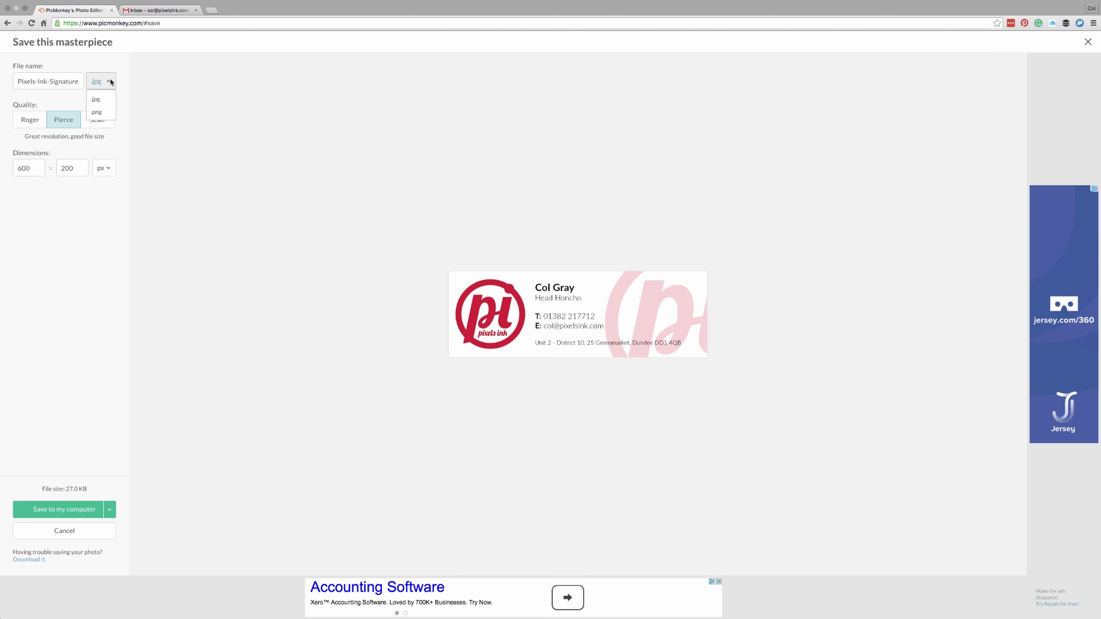
pyautogui.click(104, 113)
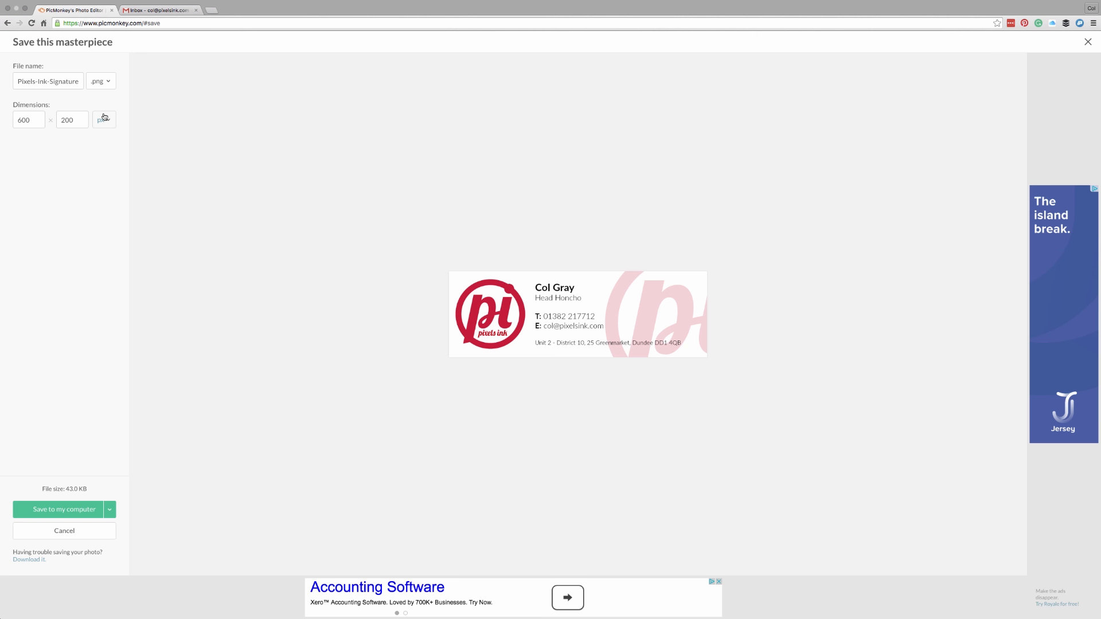
pyautogui.click(106, 81)
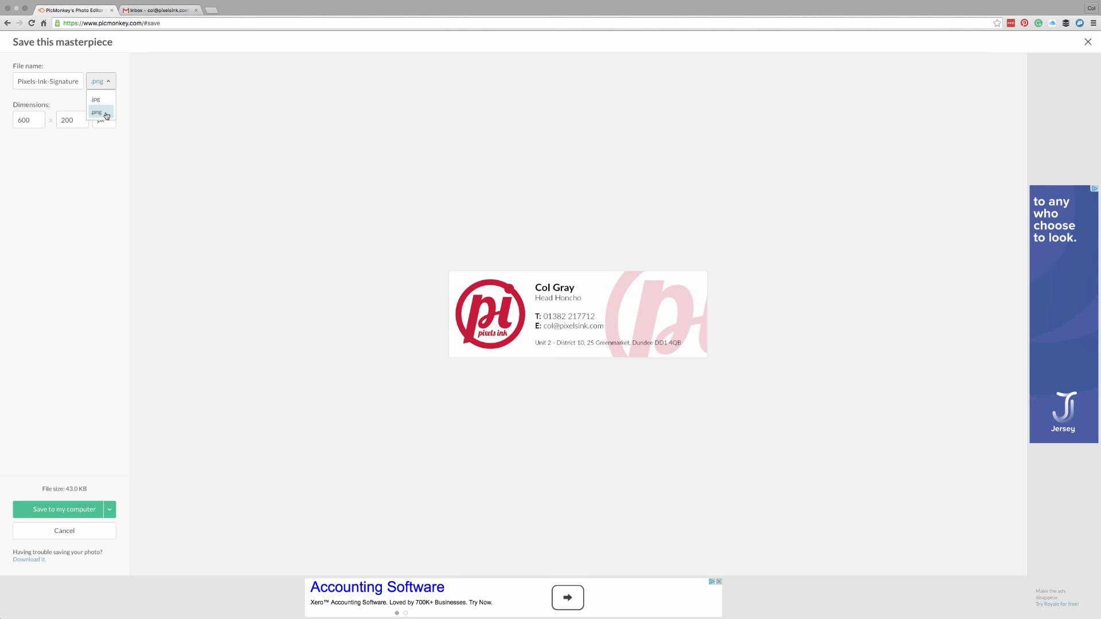
pyautogui.click(101, 113)
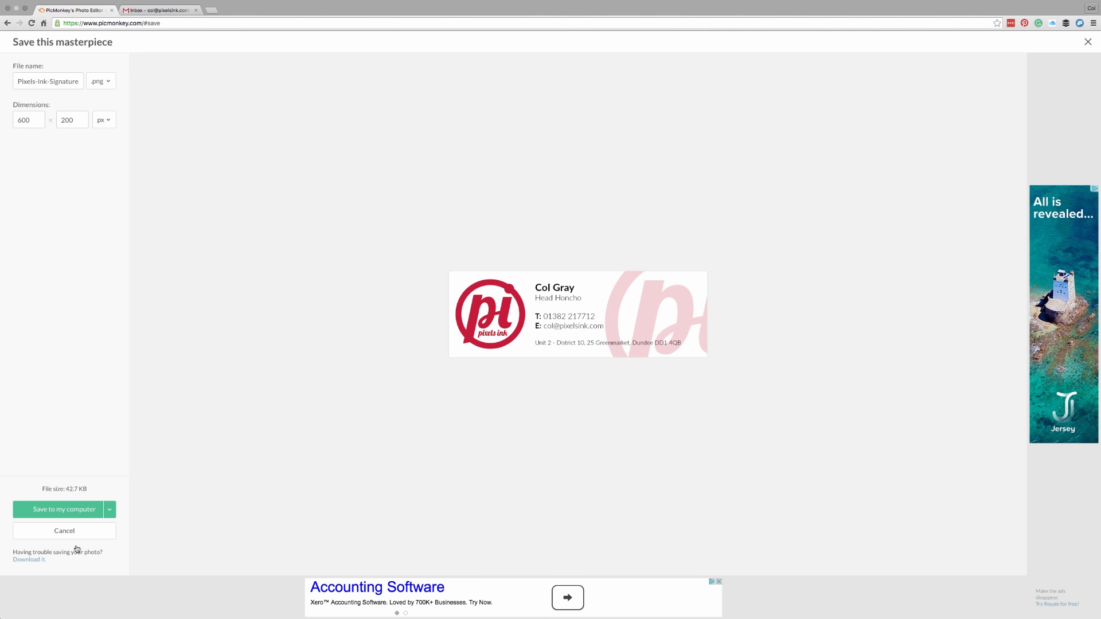
pyautogui.click(83, 510)
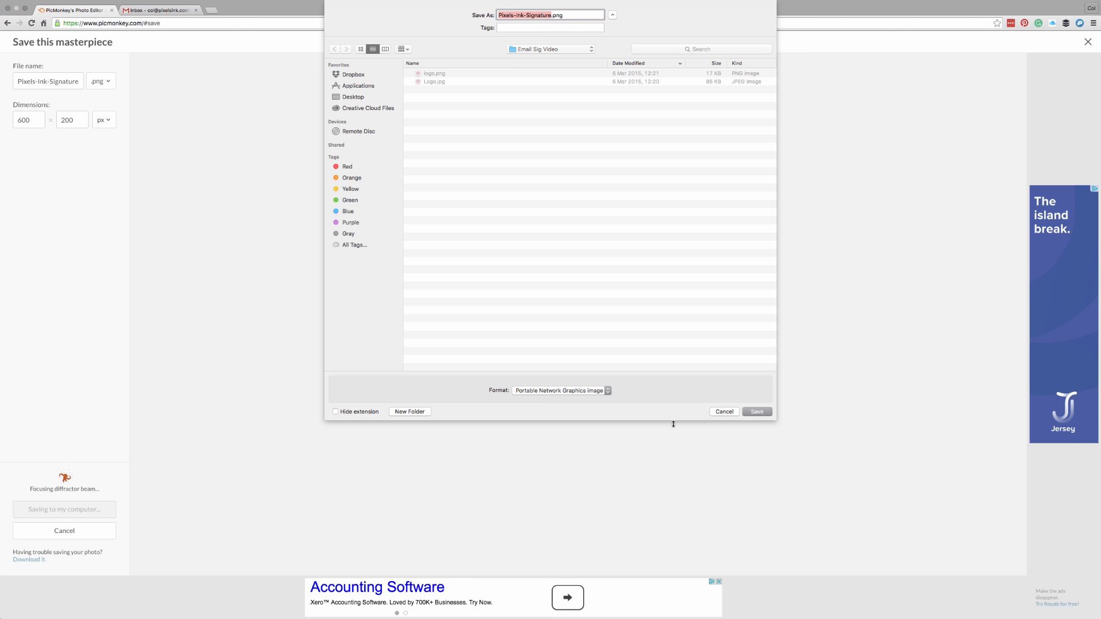
pyautogui.click(751, 412)
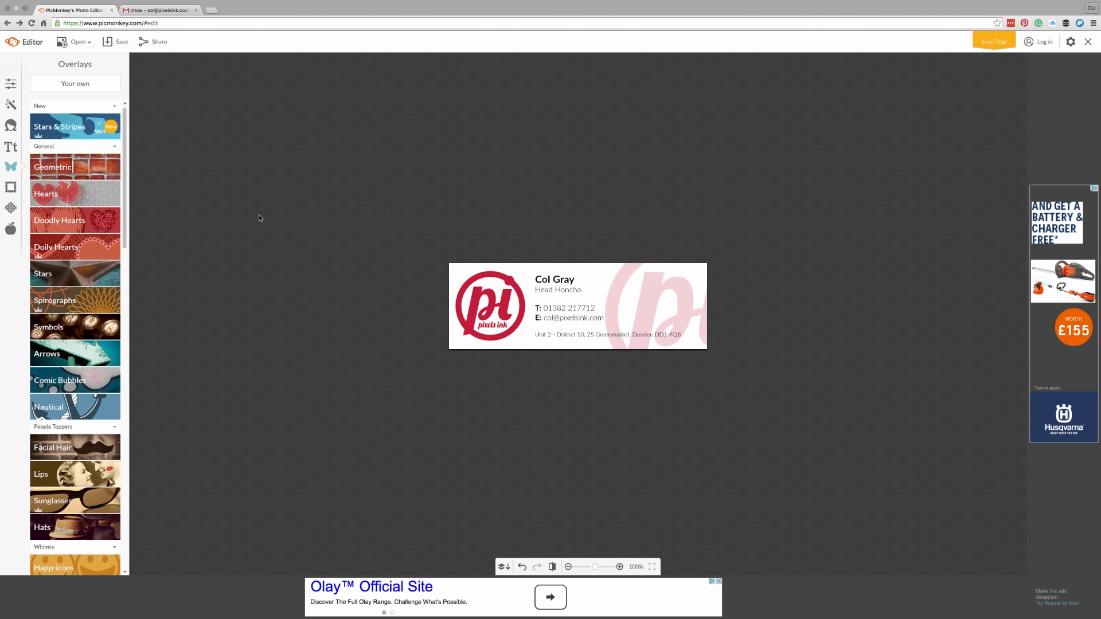
# Step: Switch to Gmail and open Settings from the gear menu
pyautogui.click(179, 10)
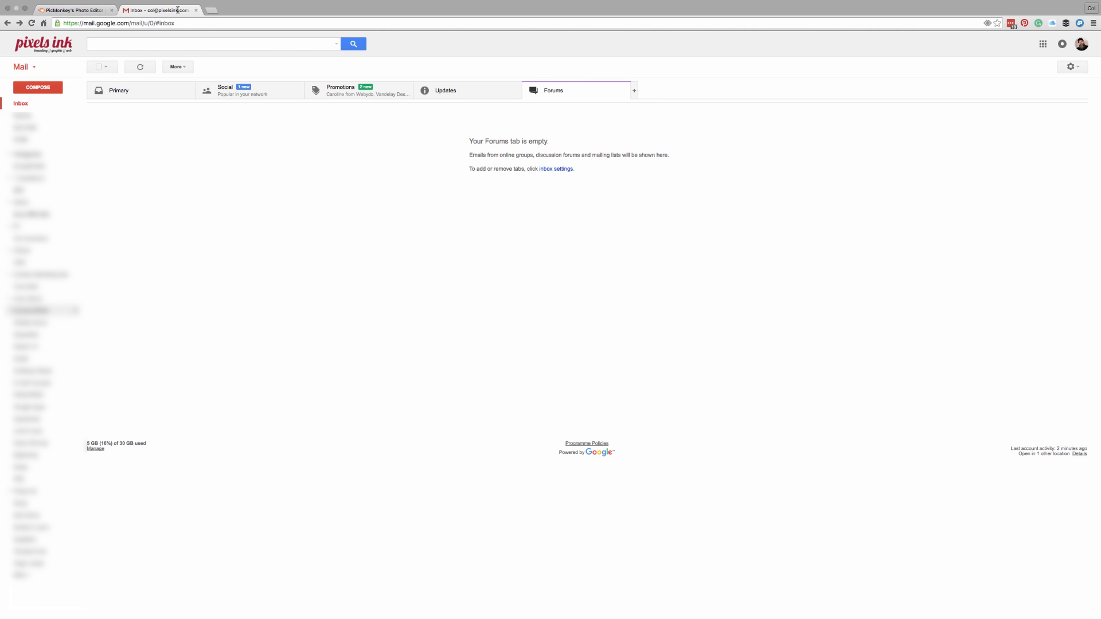
pyautogui.click(1070, 68)
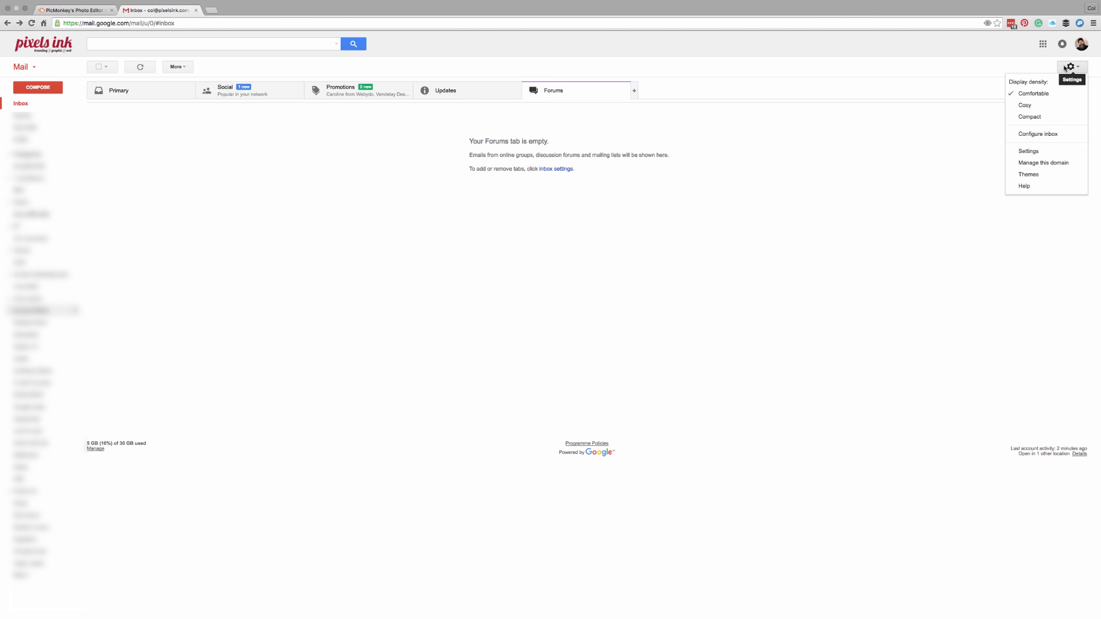
pyautogui.click(1027, 151)
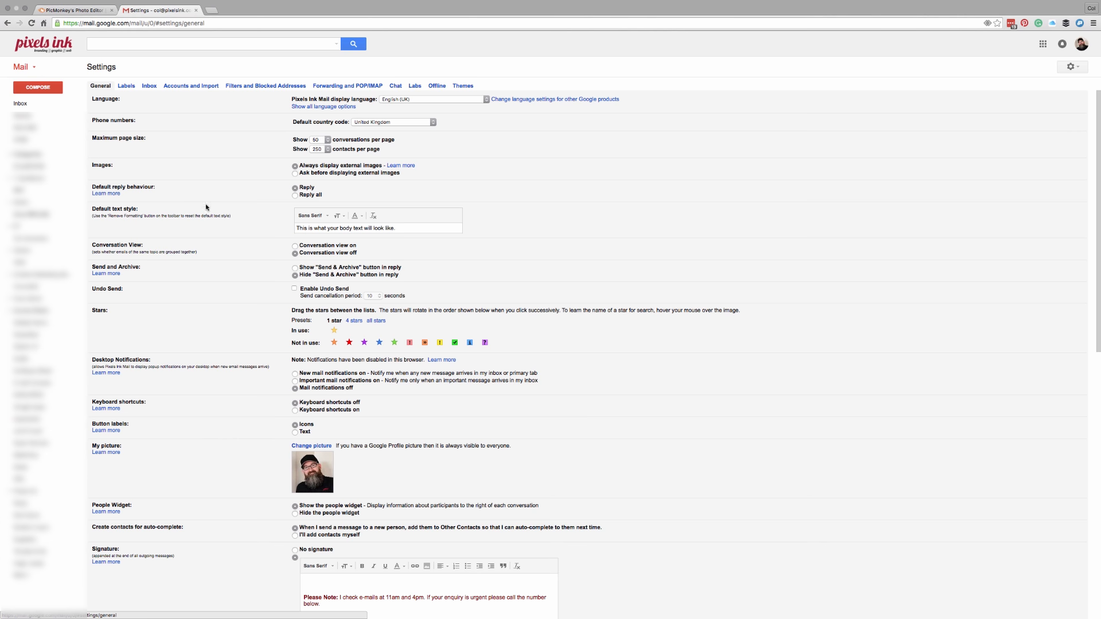
# Step: In the Signature section, delete the old Pixels Ink logo and address block
pyautogui.scroll(-6, 229, 241)
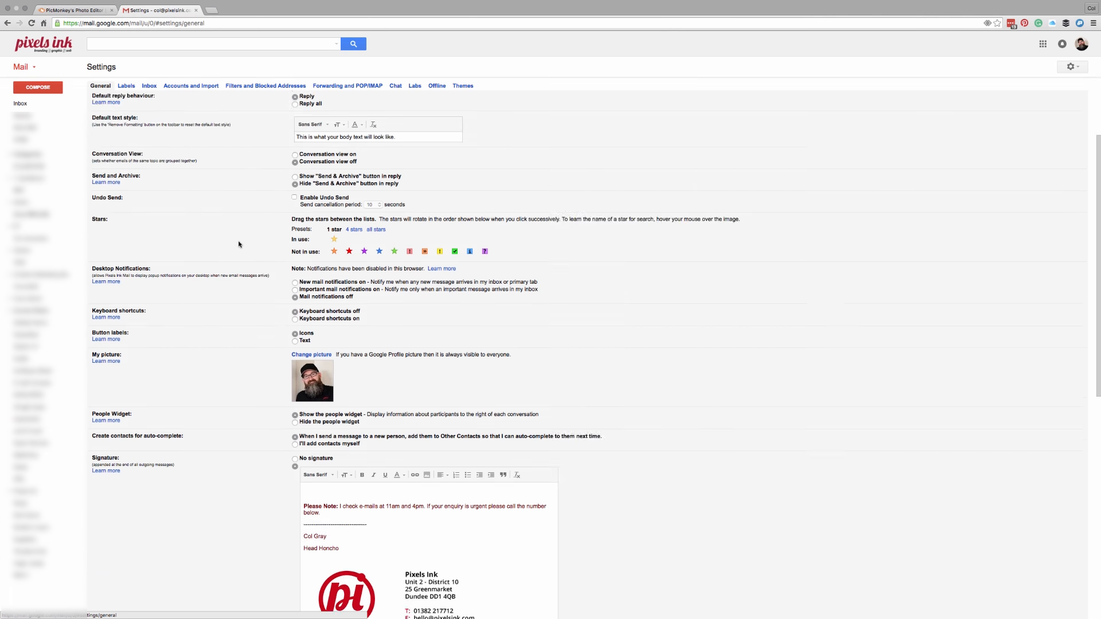
pyautogui.scroll(-1, 238, 243)
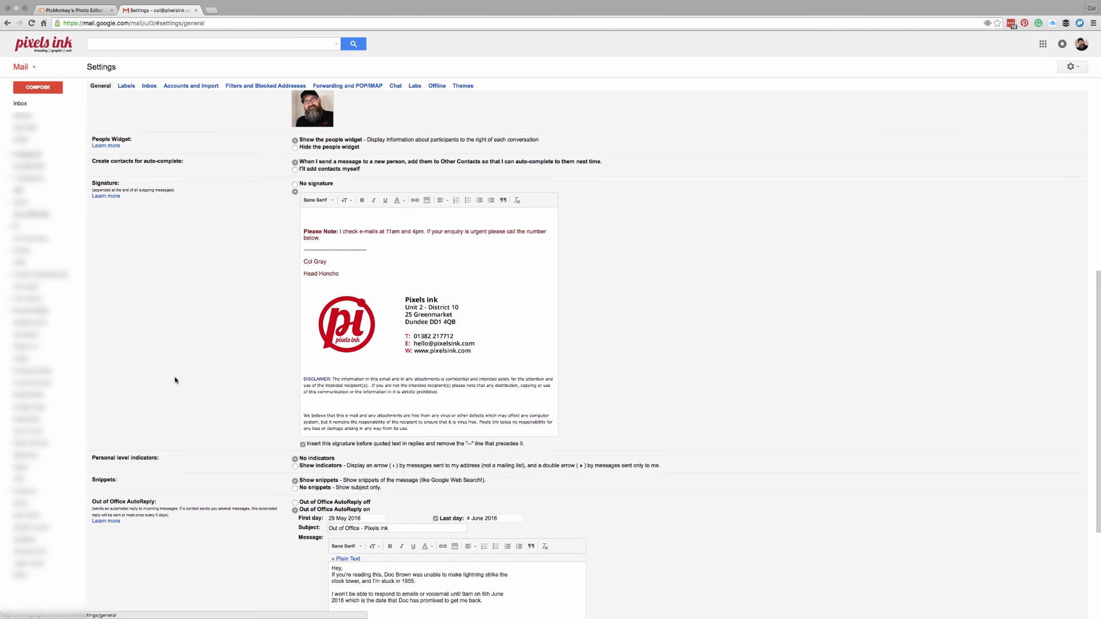
pyautogui.scroll(1, 175, 379)
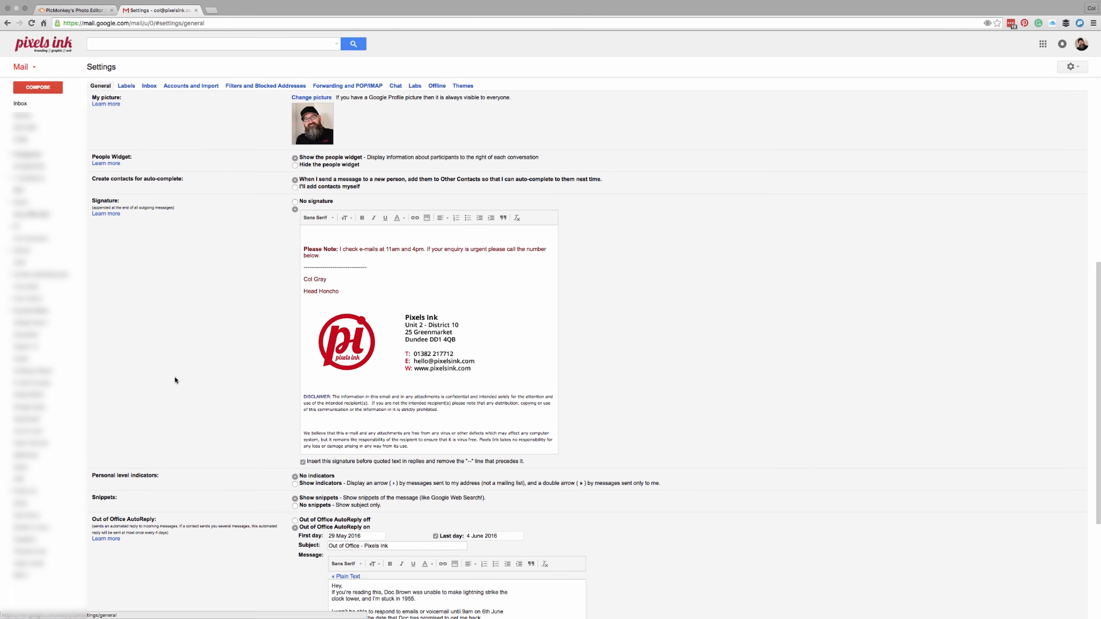
pyautogui.click(362, 339)
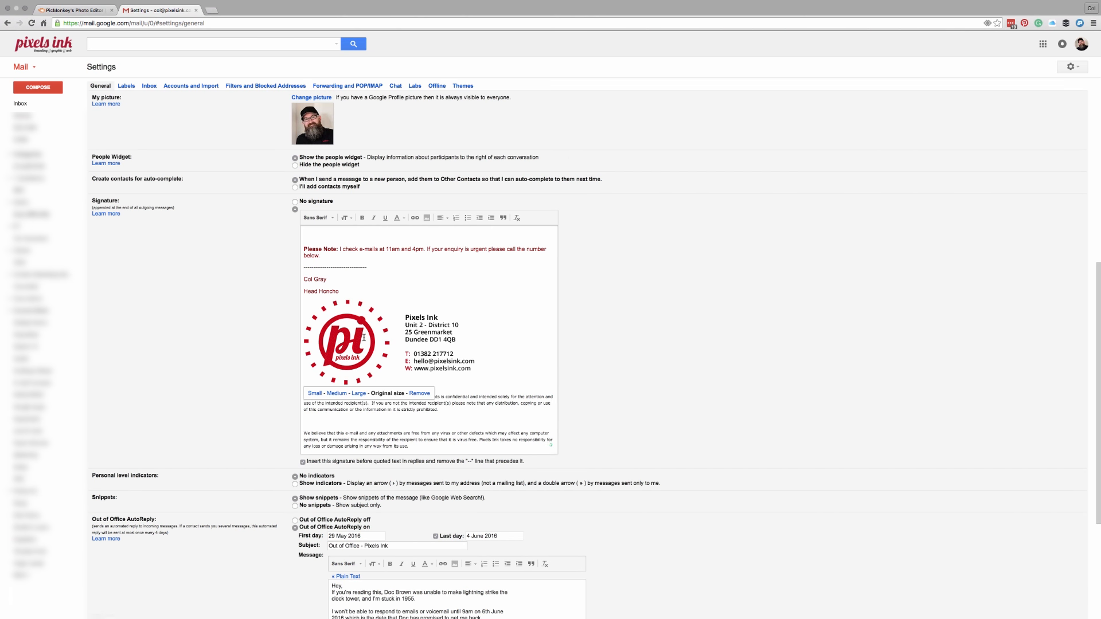
pyautogui.click(421, 390)
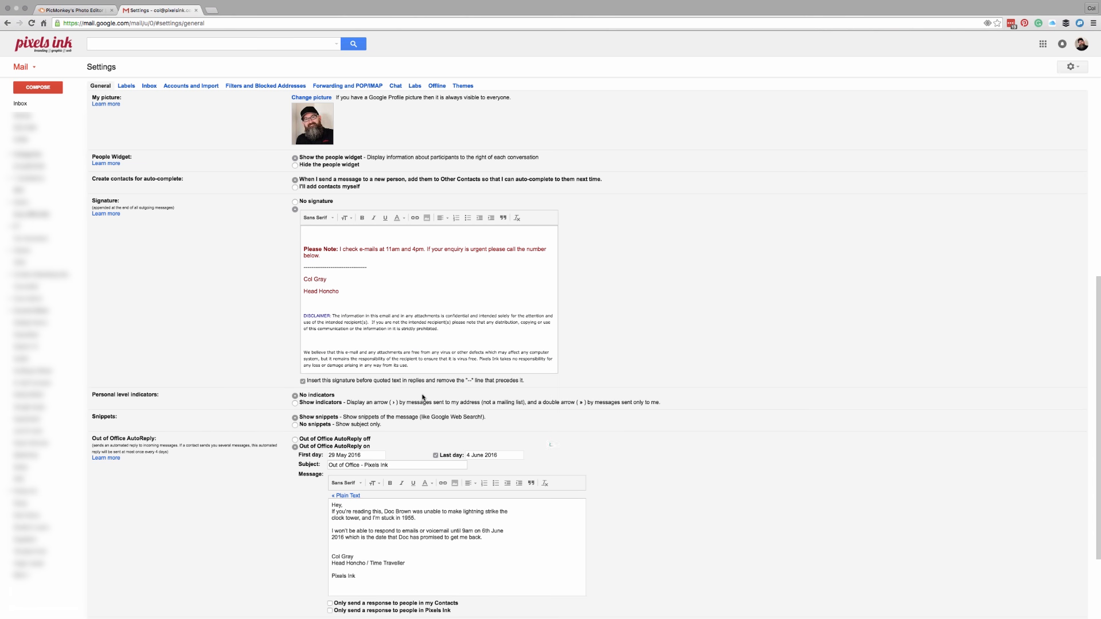
# Step: Upload Pixels-Ink-Signature.png from the computer into the signature below Head Honcho
pyautogui.click(308, 304)
pyautogui.click(427, 219)
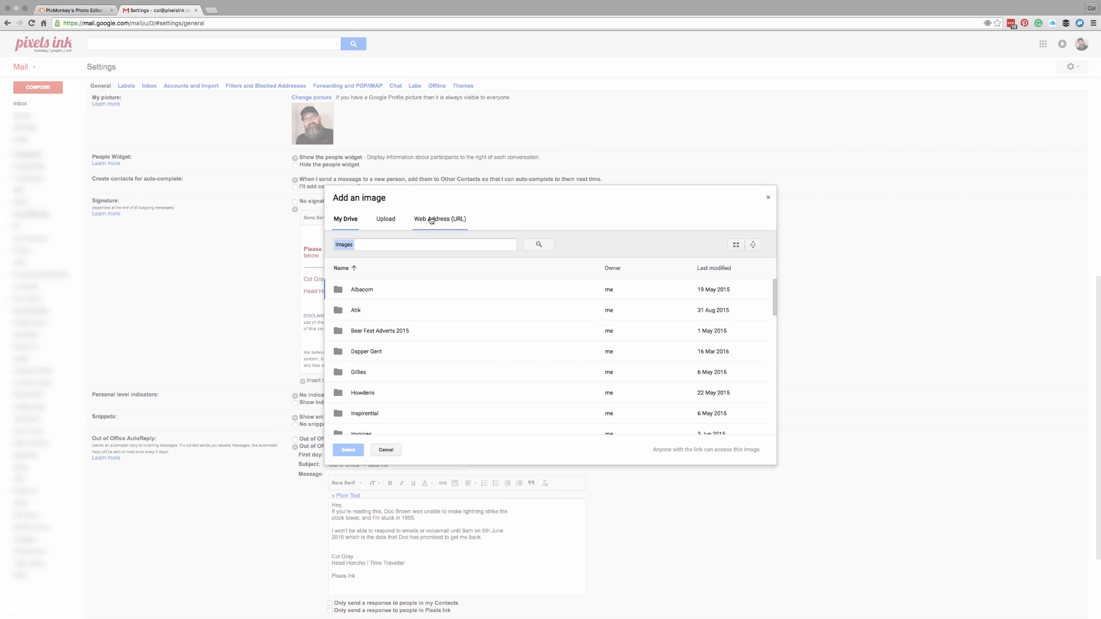
pyautogui.click(387, 220)
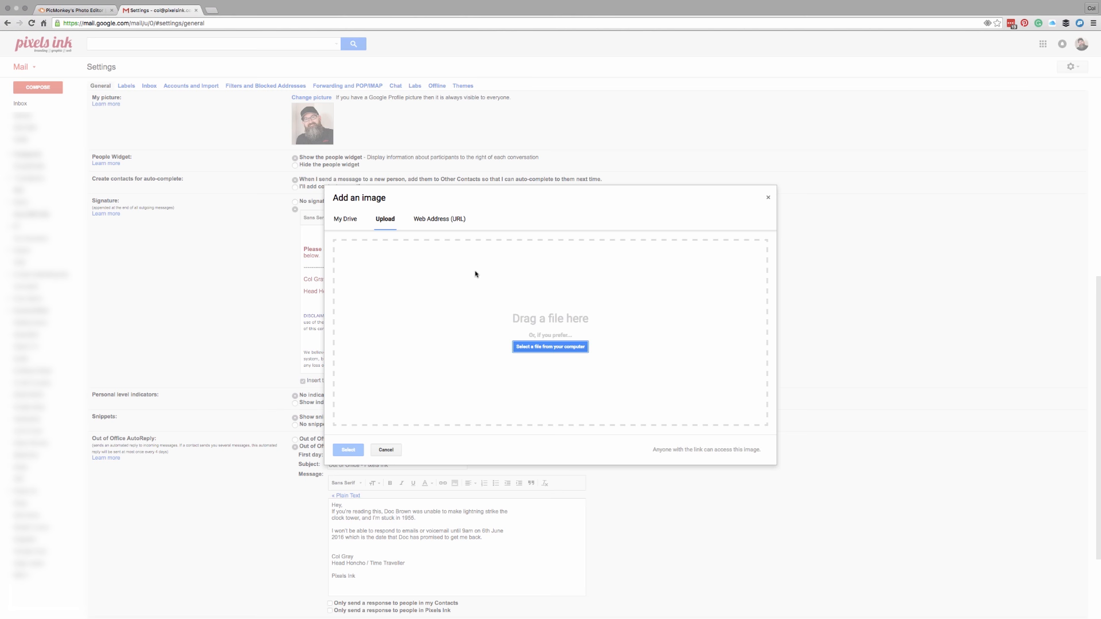
pyautogui.click(356, 221)
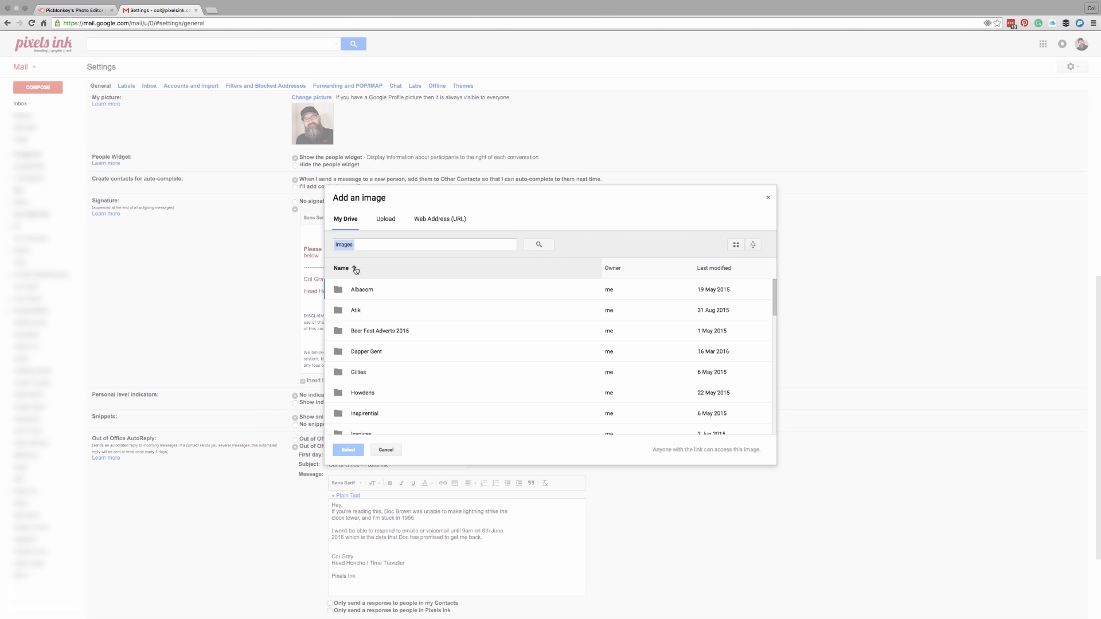
pyautogui.click(393, 221)
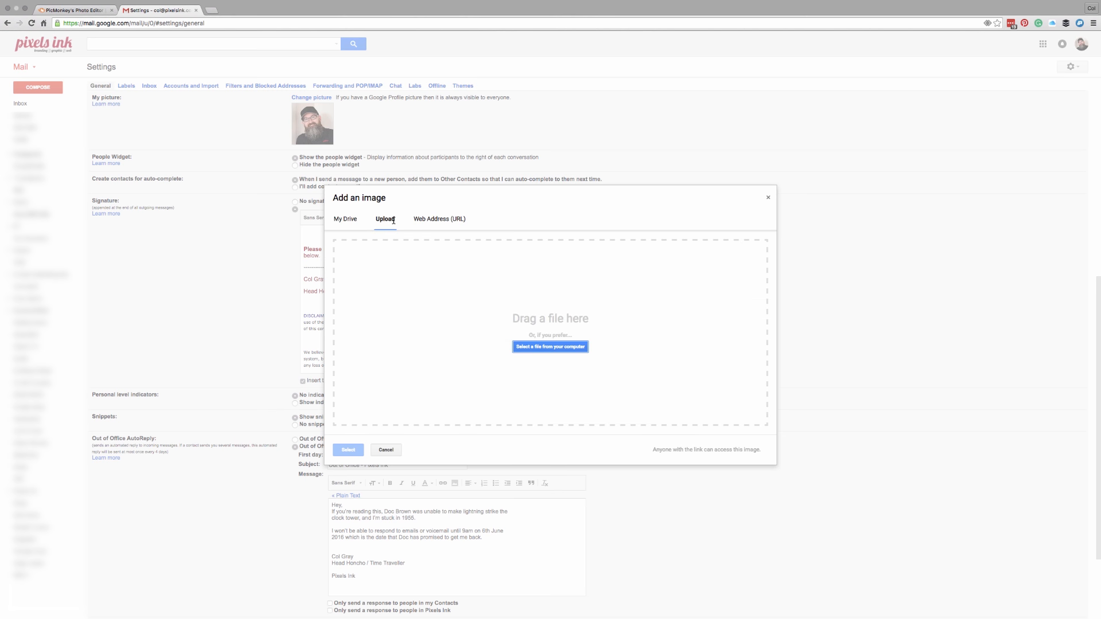
pyautogui.click(562, 348)
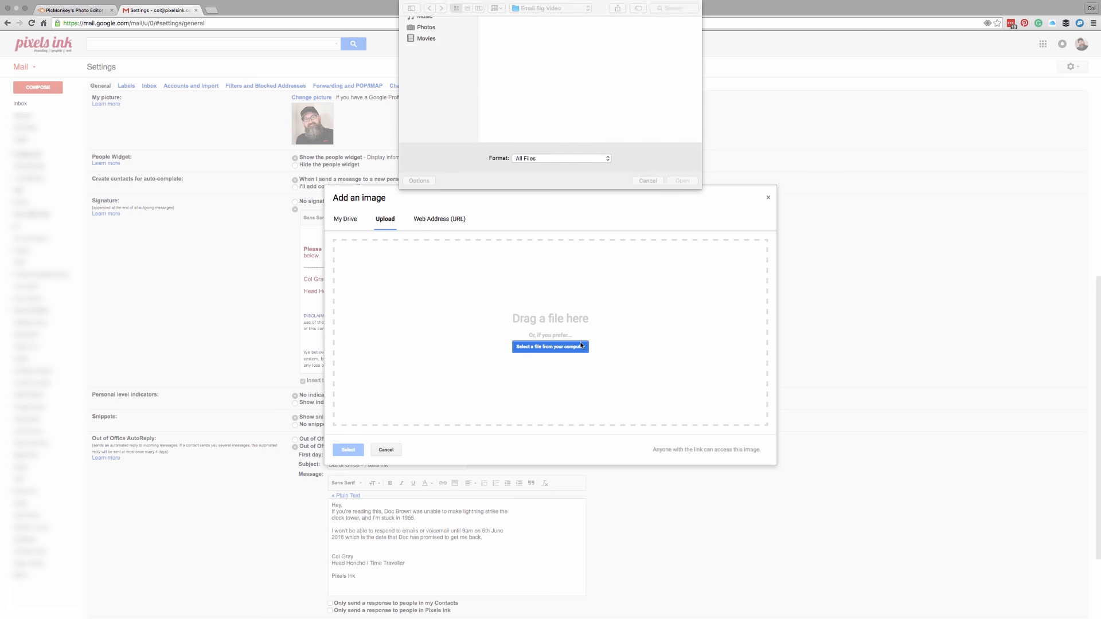
pyautogui.click(622, 38)
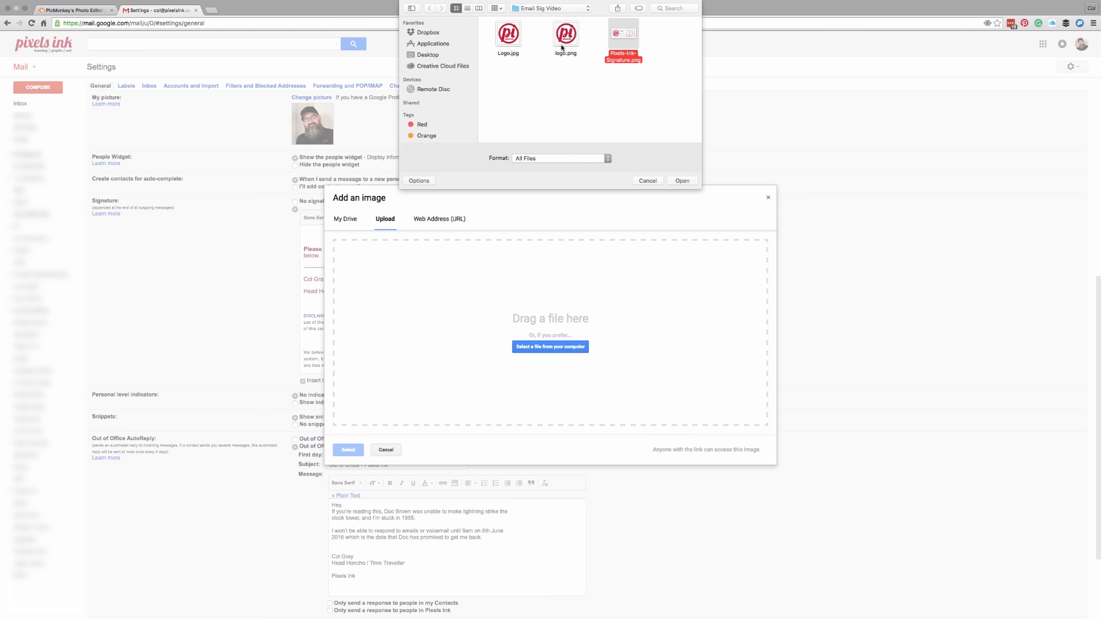
pyautogui.click(681, 181)
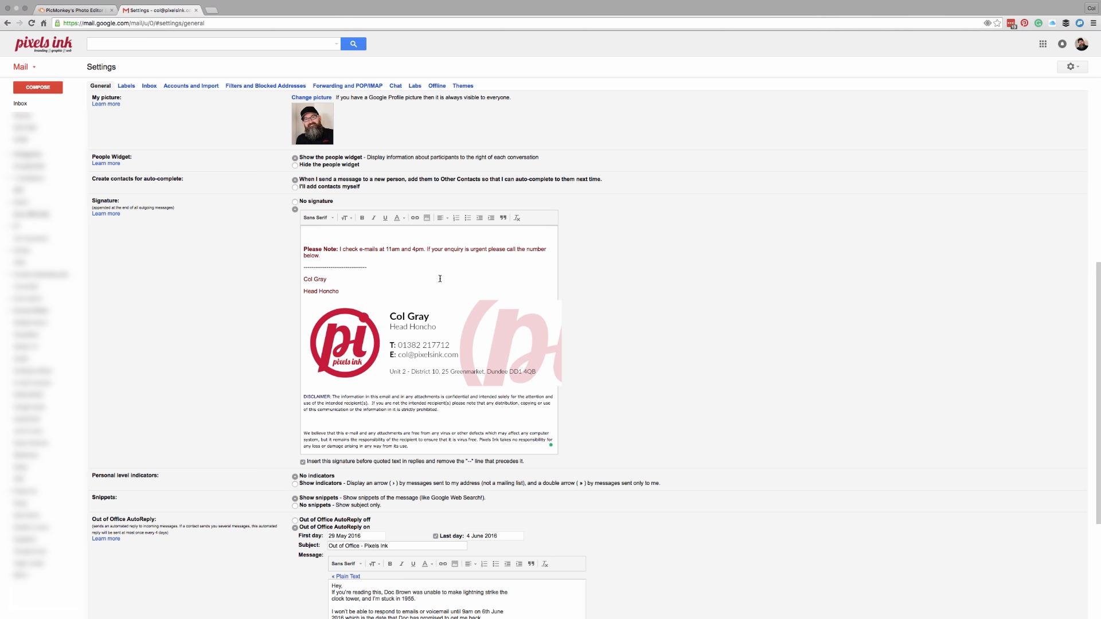
# Step: Open and close a new message to preview the signature before saving
pyautogui.scroll(-5, 449, 452)
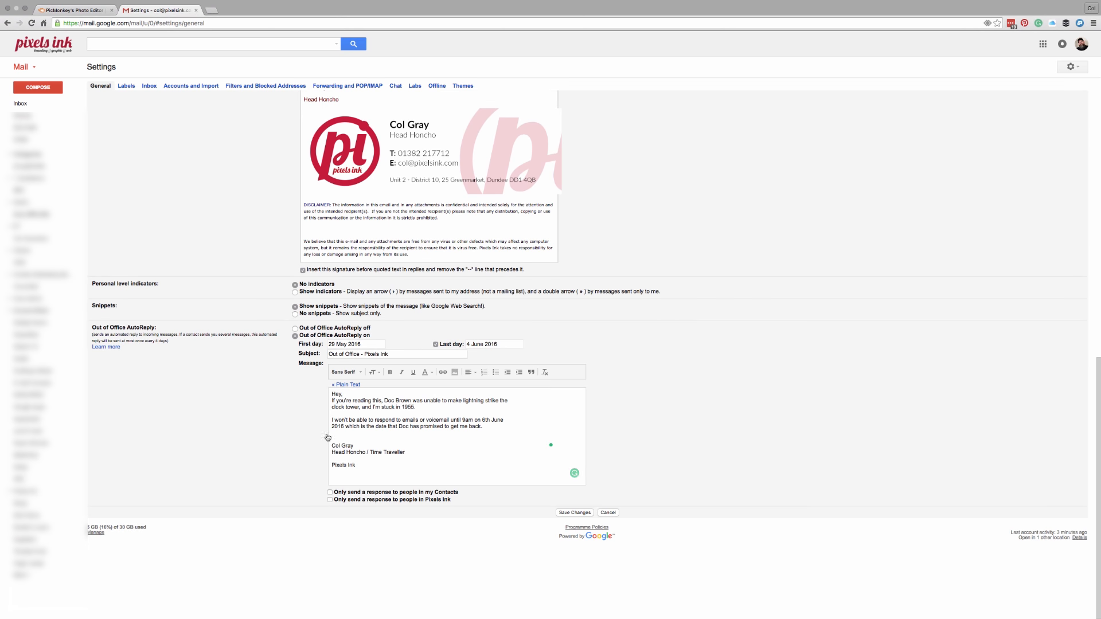
pyautogui.scroll(2, 444, 402)
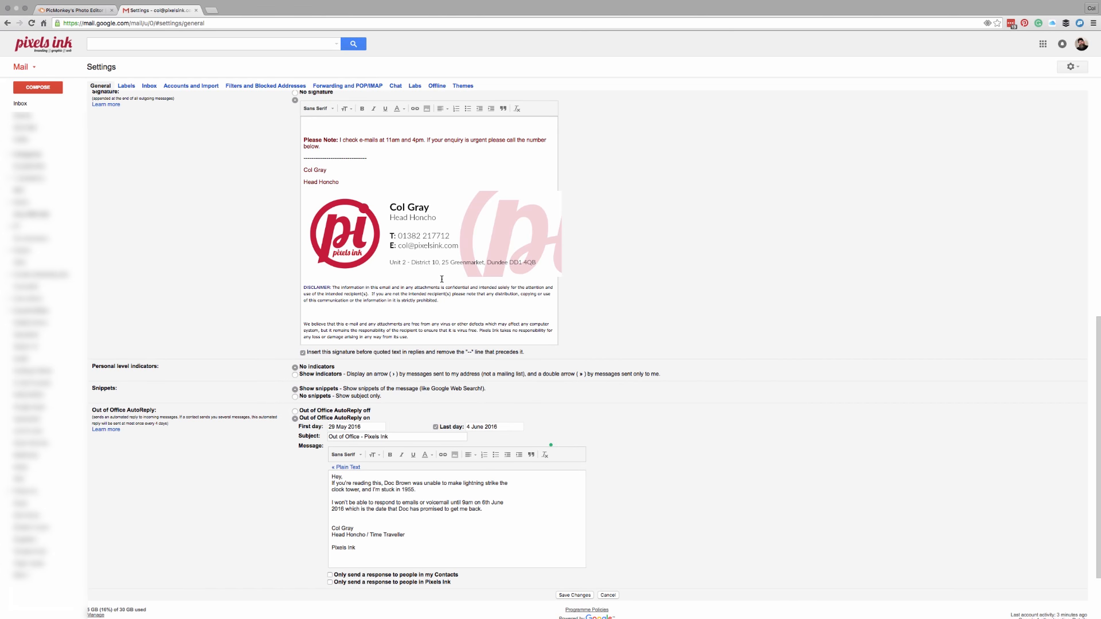
pyautogui.scroll(5, 441, 279)
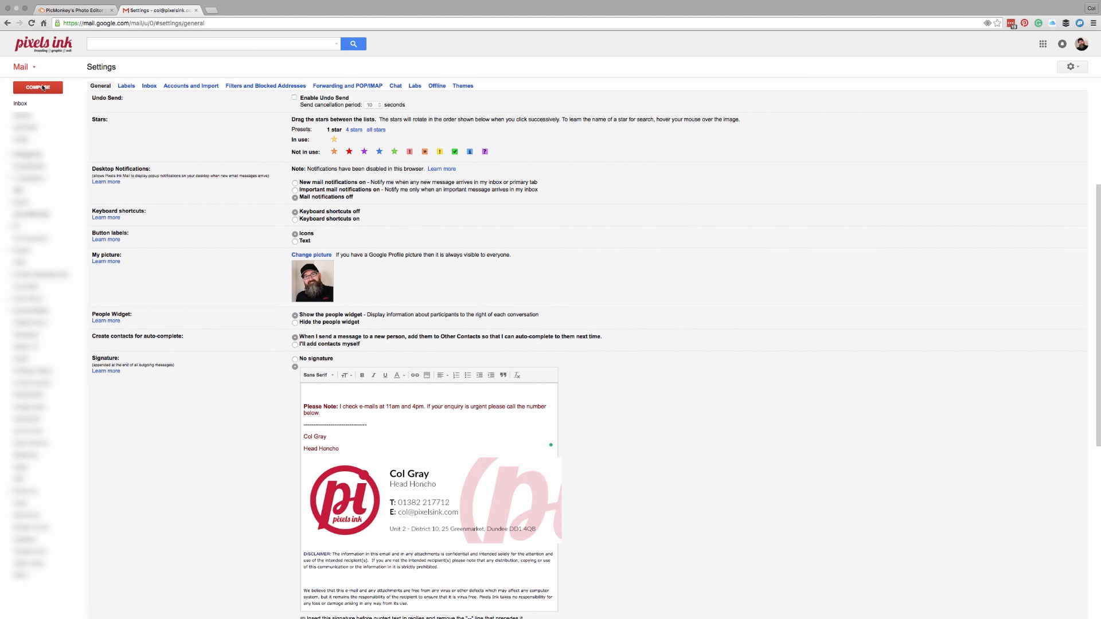
pyautogui.click(38, 87)
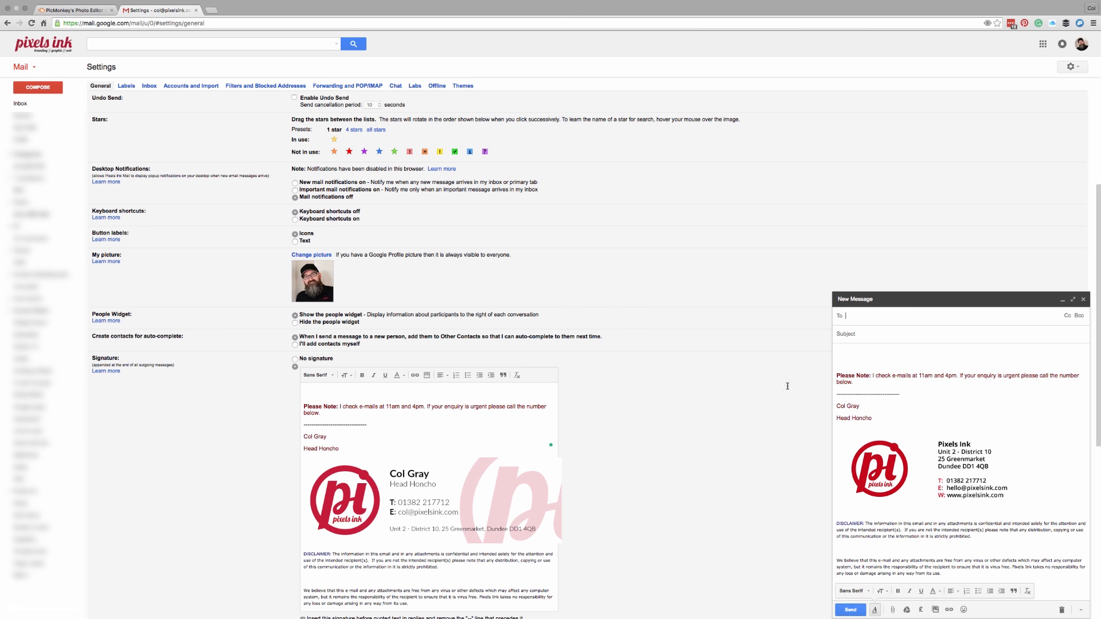
pyautogui.click(1083, 299)
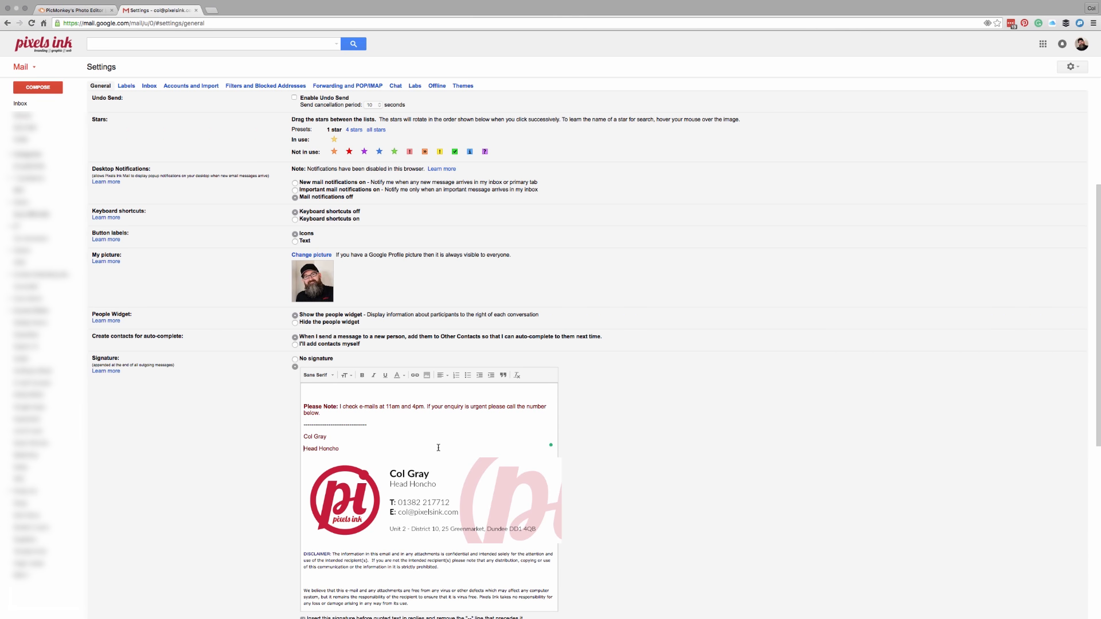
# Step: Save the signature changes and start a new message showing the Pixels-Ink-Signature card
pyautogui.scroll(-5, 441, 442)
pyautogui.scroll(-2, 282, 457)
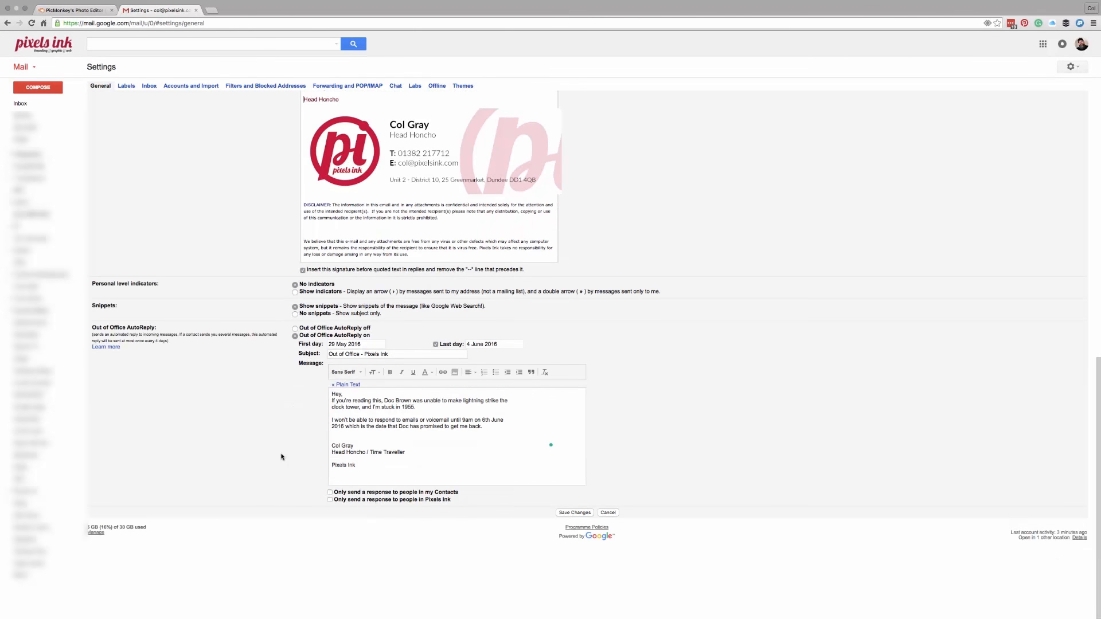
pyautogui.click(574, 512)
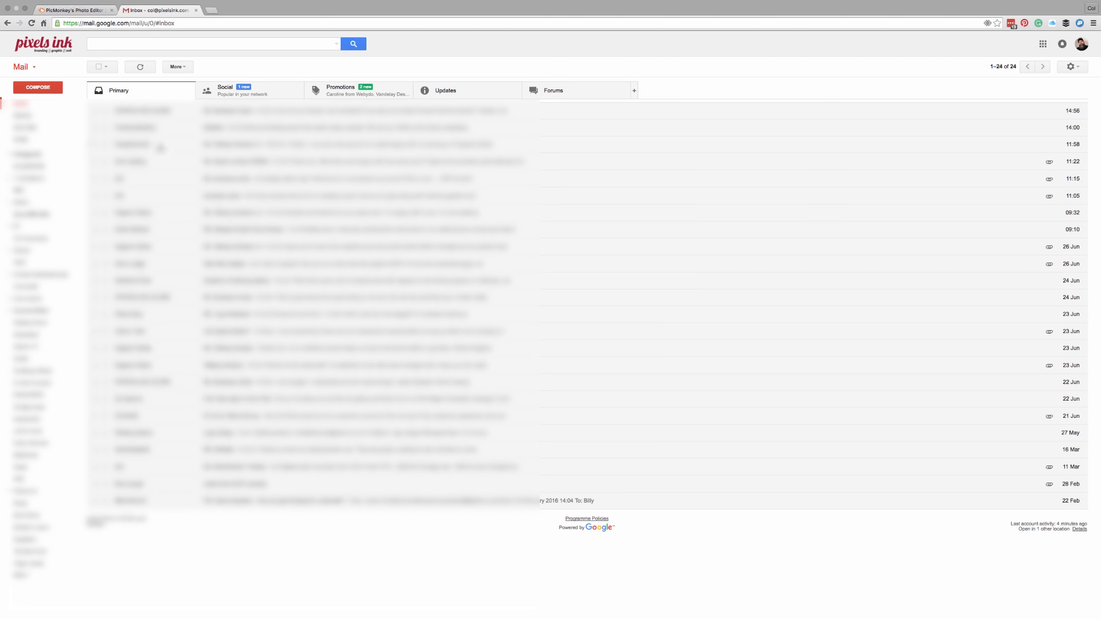
pyautogui.click(58, 90)
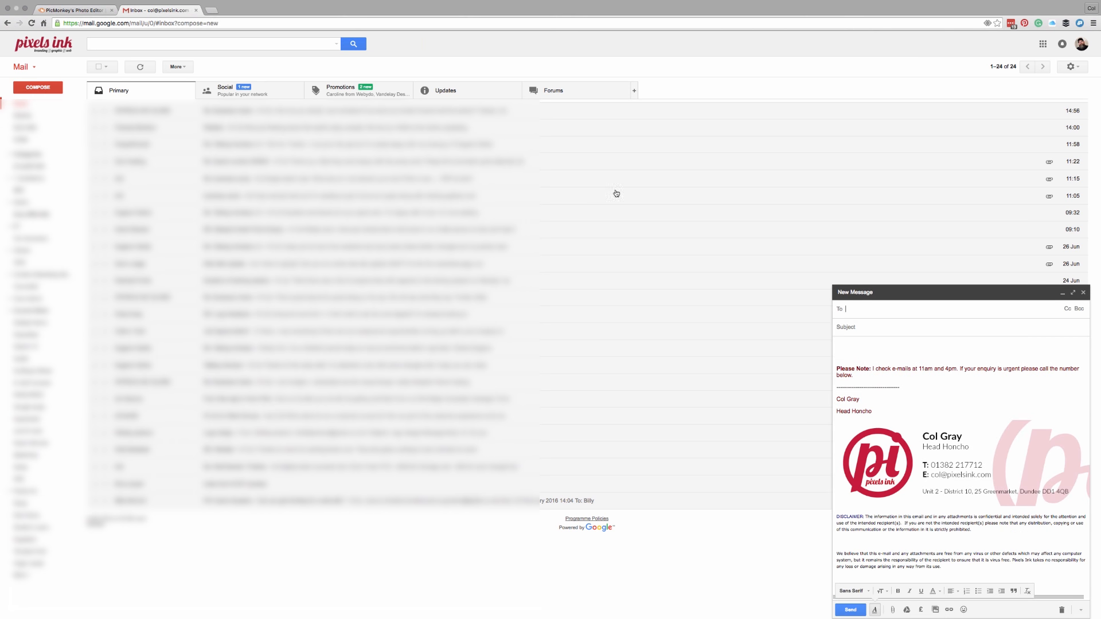